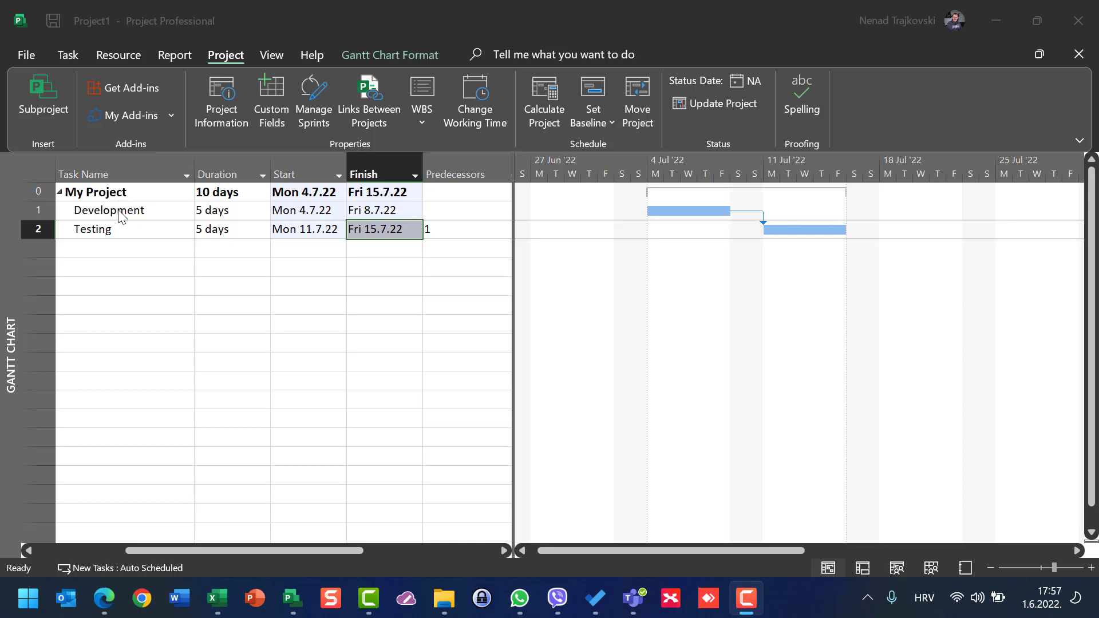
- Widen the task table and add a Work column
left_click(577, 550)
left_click_drag(578, 547, 614, 542)
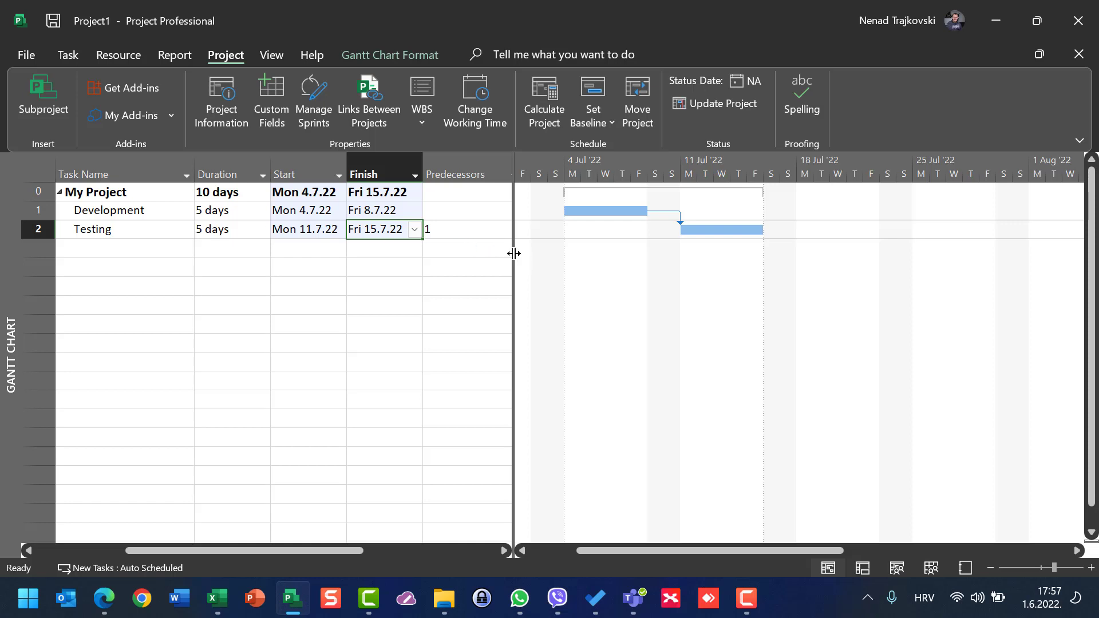
left_click_drag(521, 253, 738, 227)
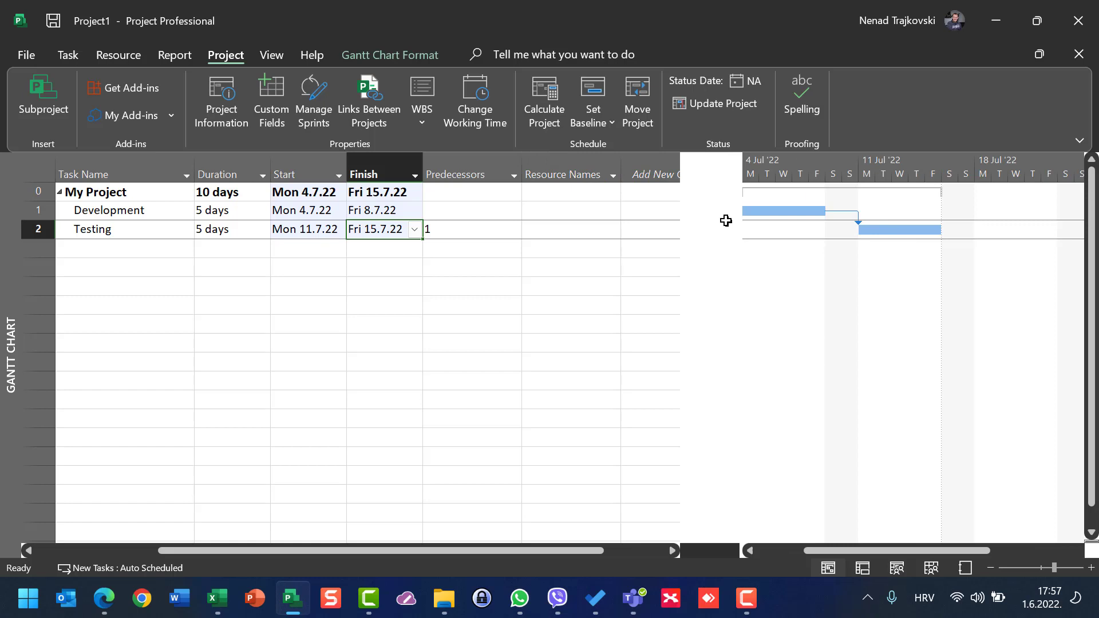
left_click(730, 175)
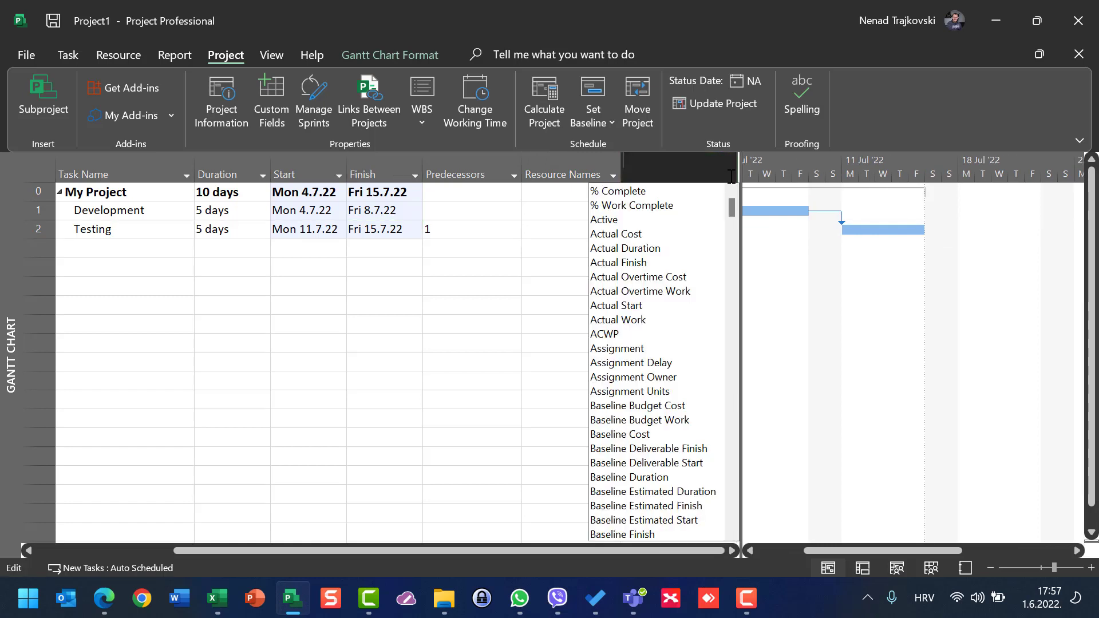
type("Work")
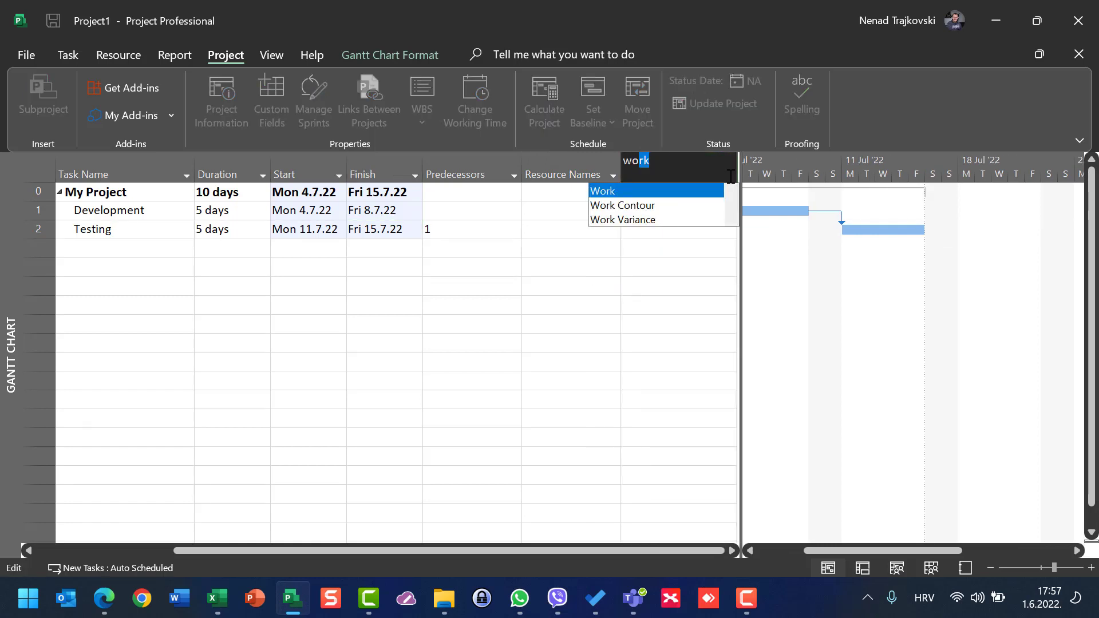
key("Return")
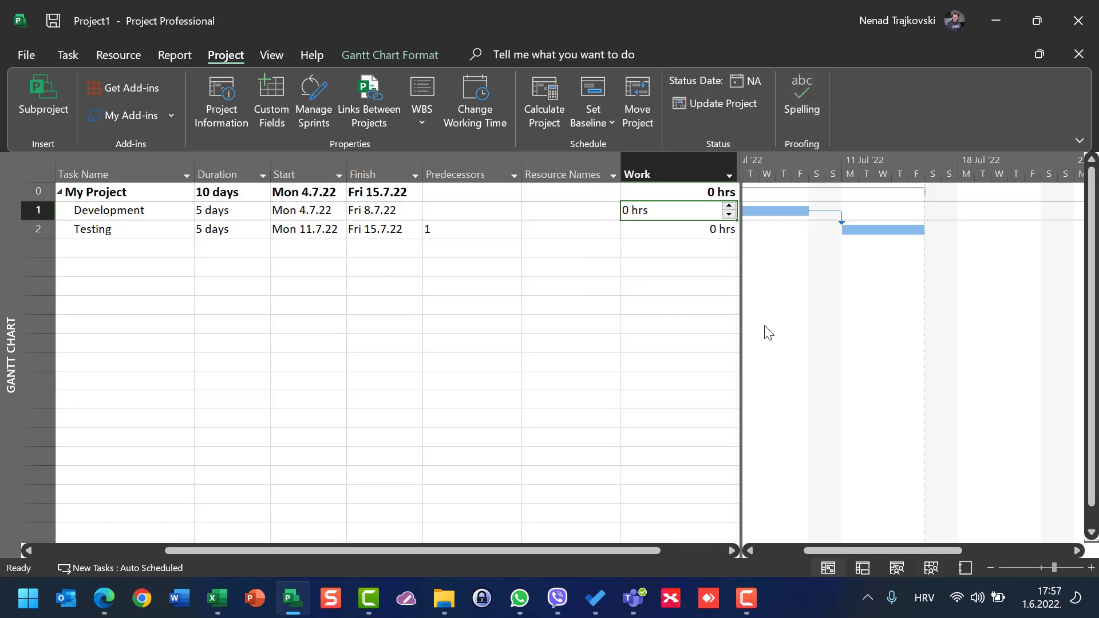
- Add a Cost column next to Work, showing 0,00 kn for each task
left_click_drag(739, 330, 905, 332)
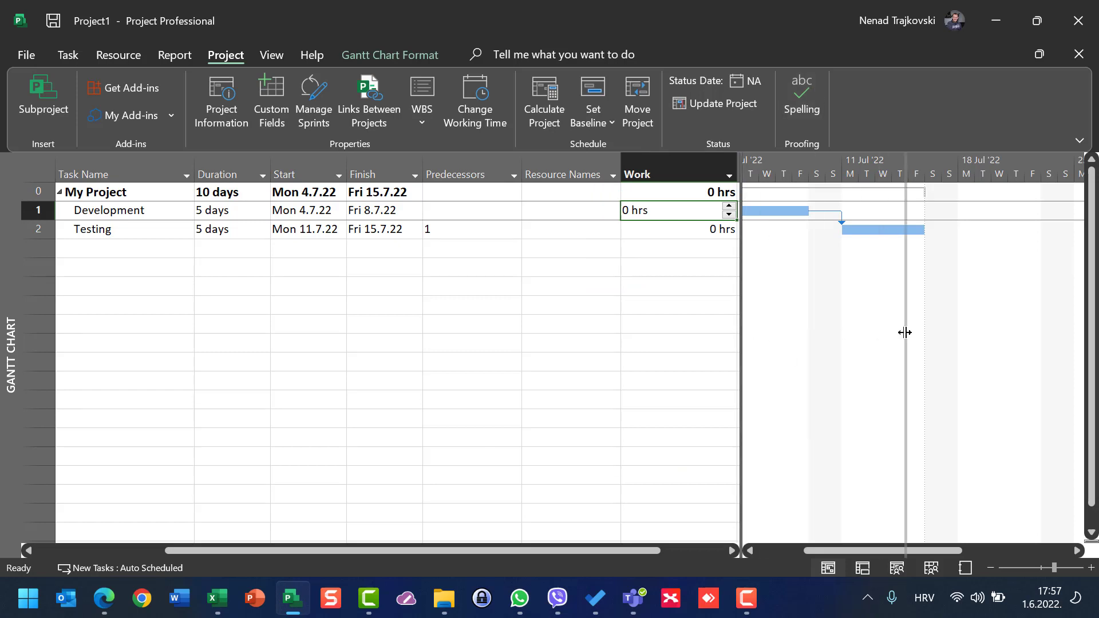
left_click(843, 177)
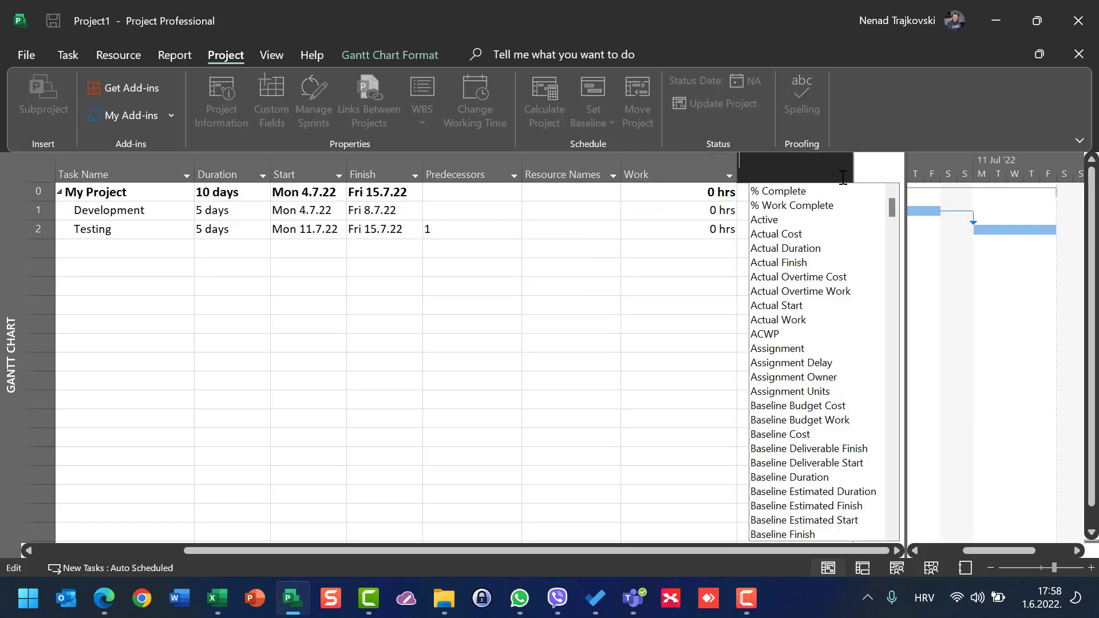
type("cost")
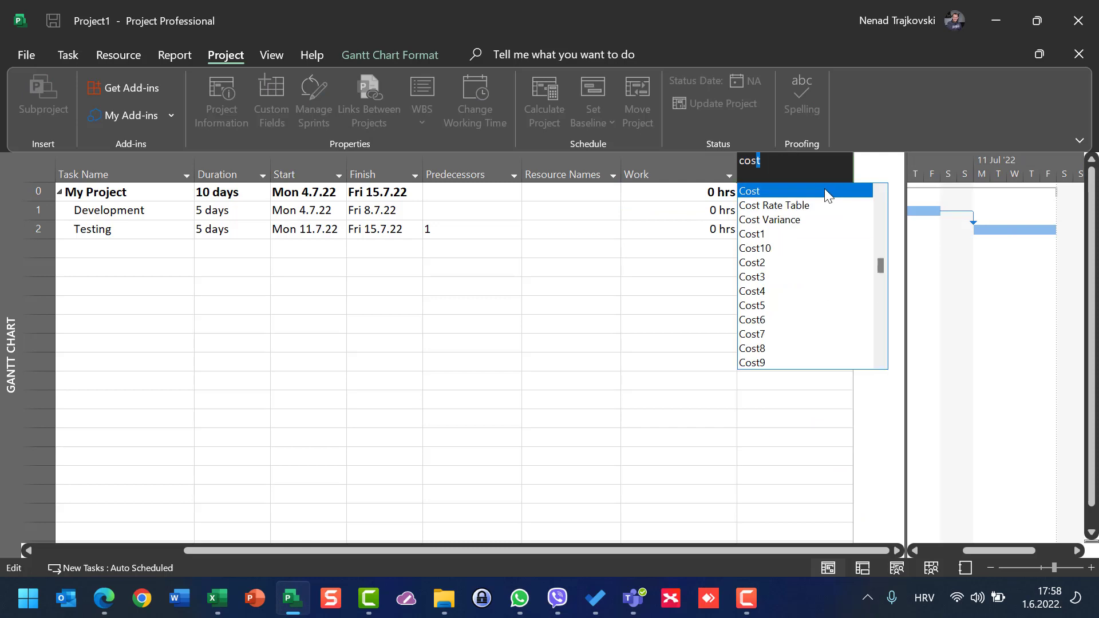
left_click(826, 191)
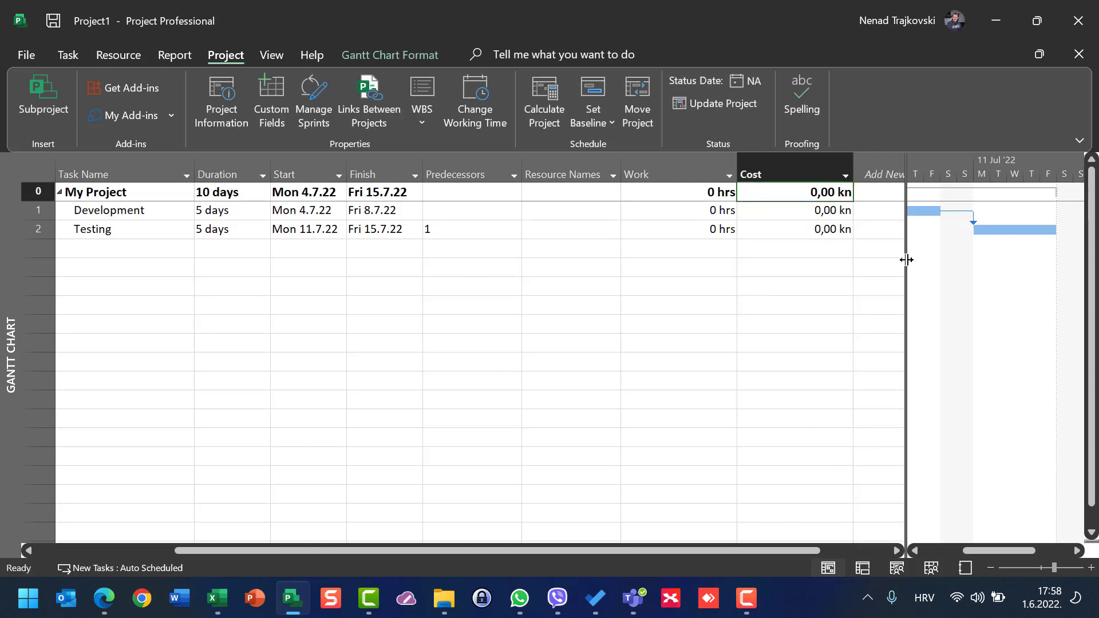
left_click_drag(907, 260, 859, 260)
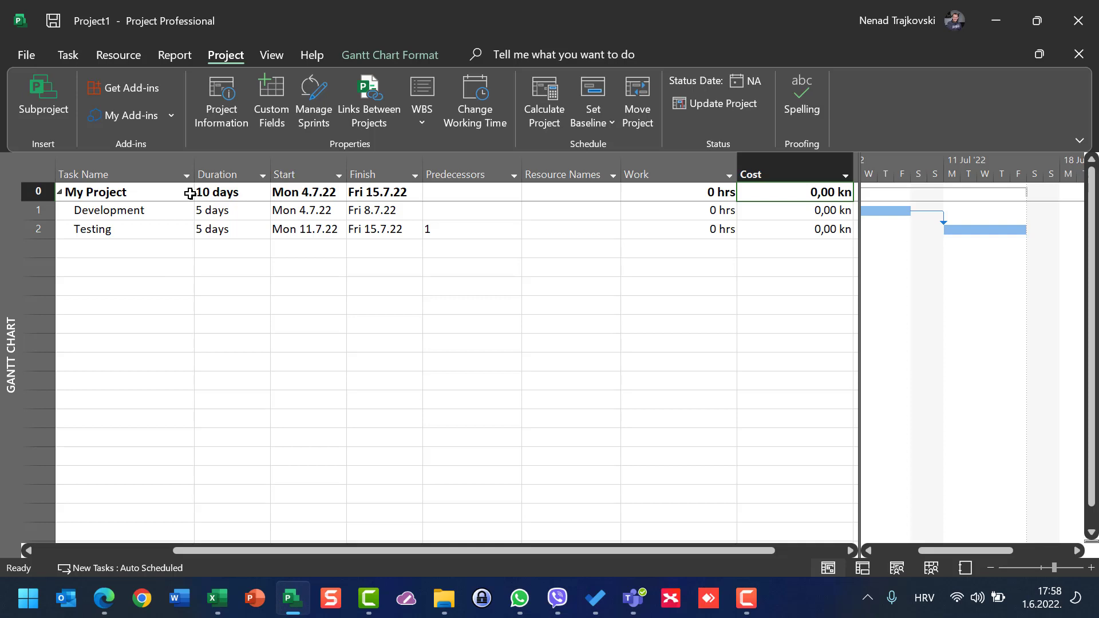
- Enter John as a new resource on the Resource Sheet
left_click(284, 49)
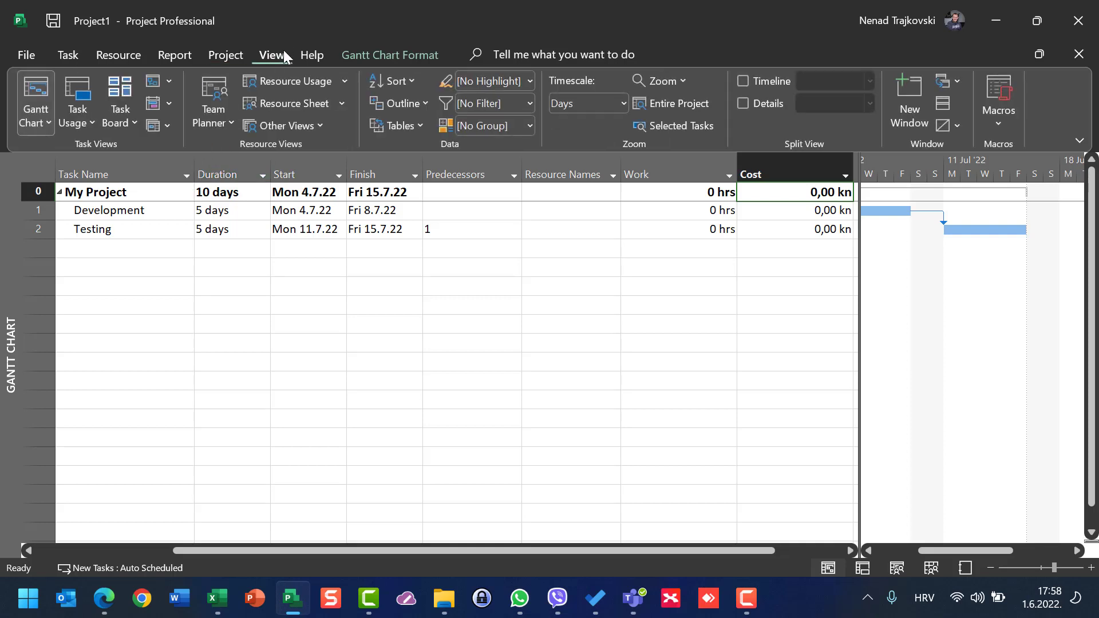
left_click(286, 102)
left_click(168, 181)
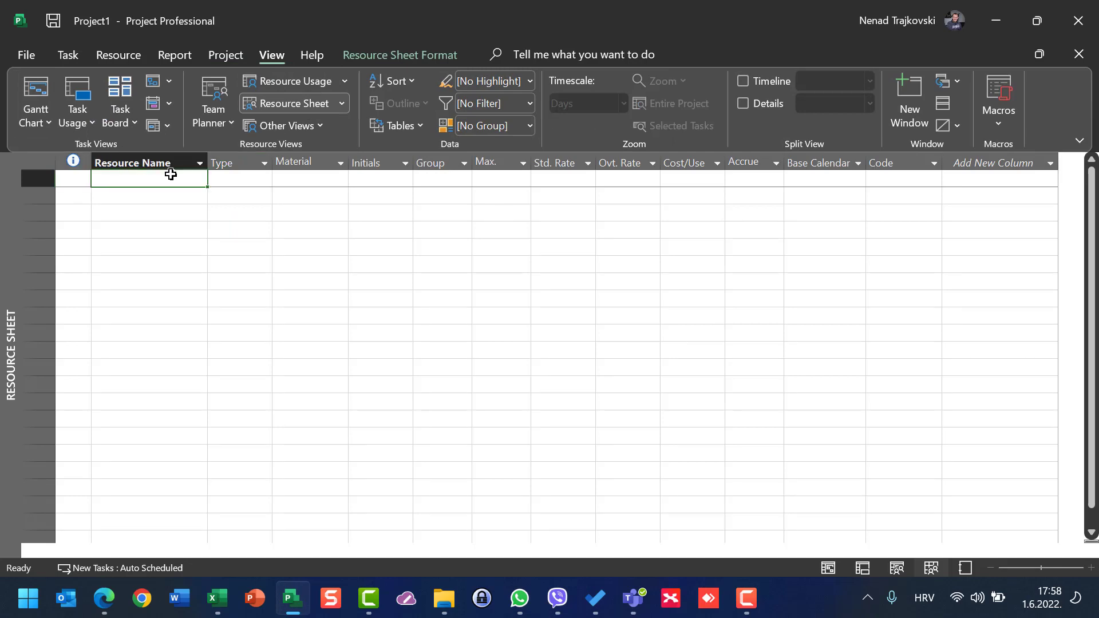
type("John")
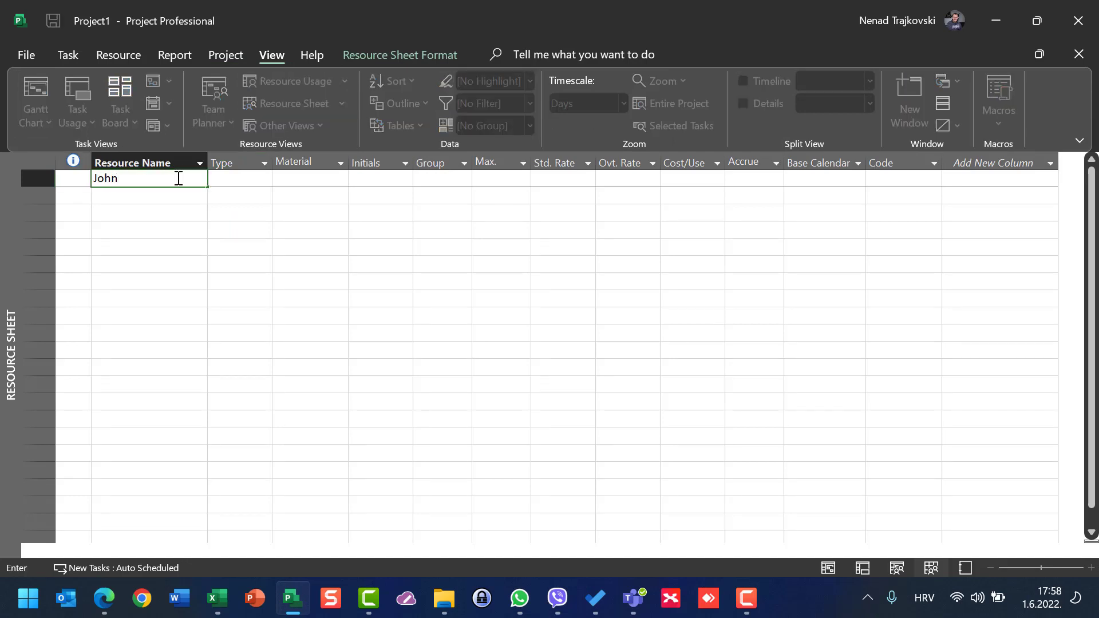
key("Return")
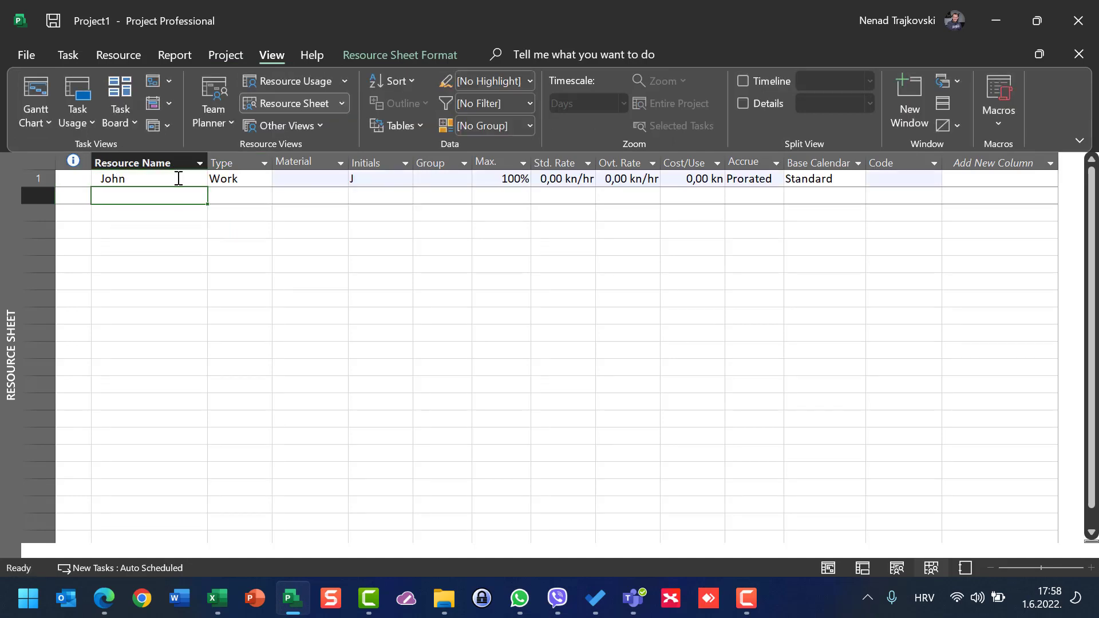
left_click(177, 178)
- Change the project currency to USD in the Display options
left_click(20, 53)
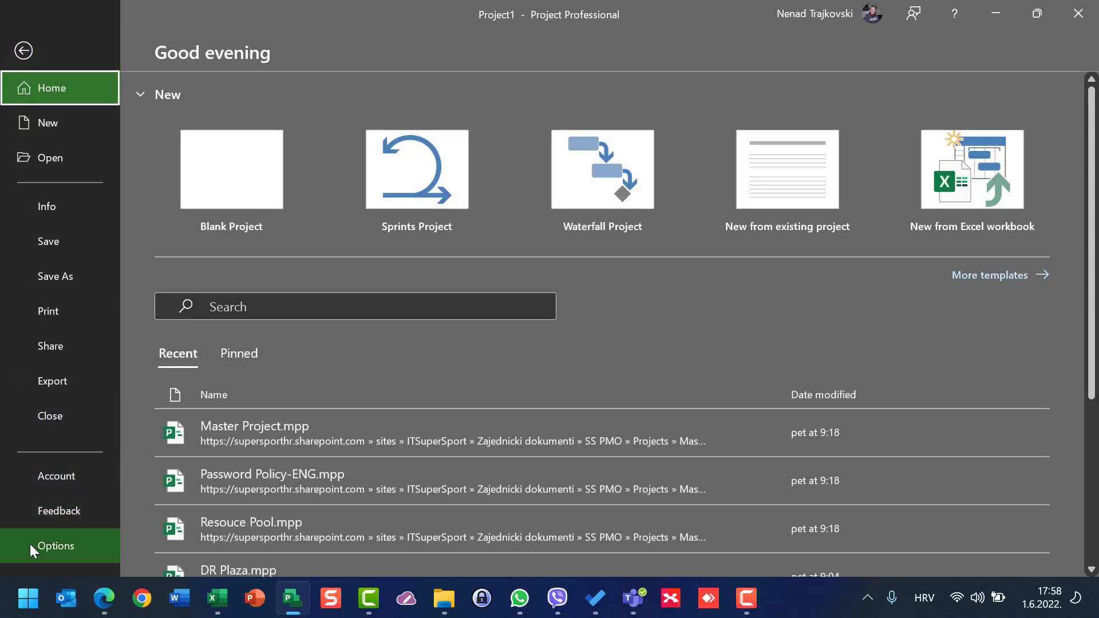
left_click(30, 544)
left_click(252, 70)
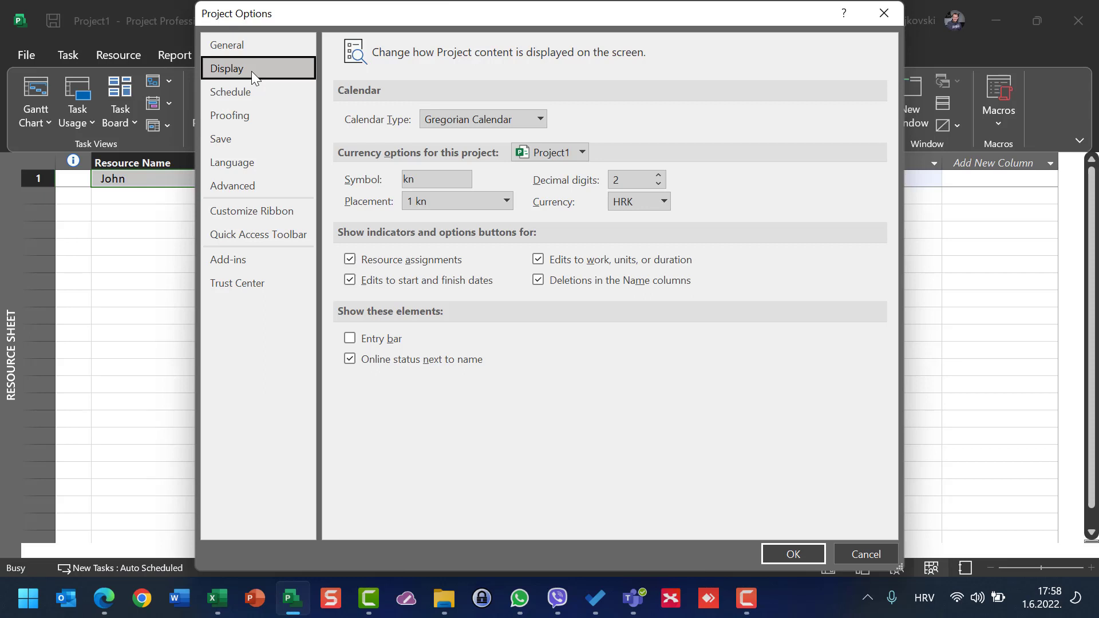
left_click(663, 203)
left_click_drag(664, 322, 664, 504)
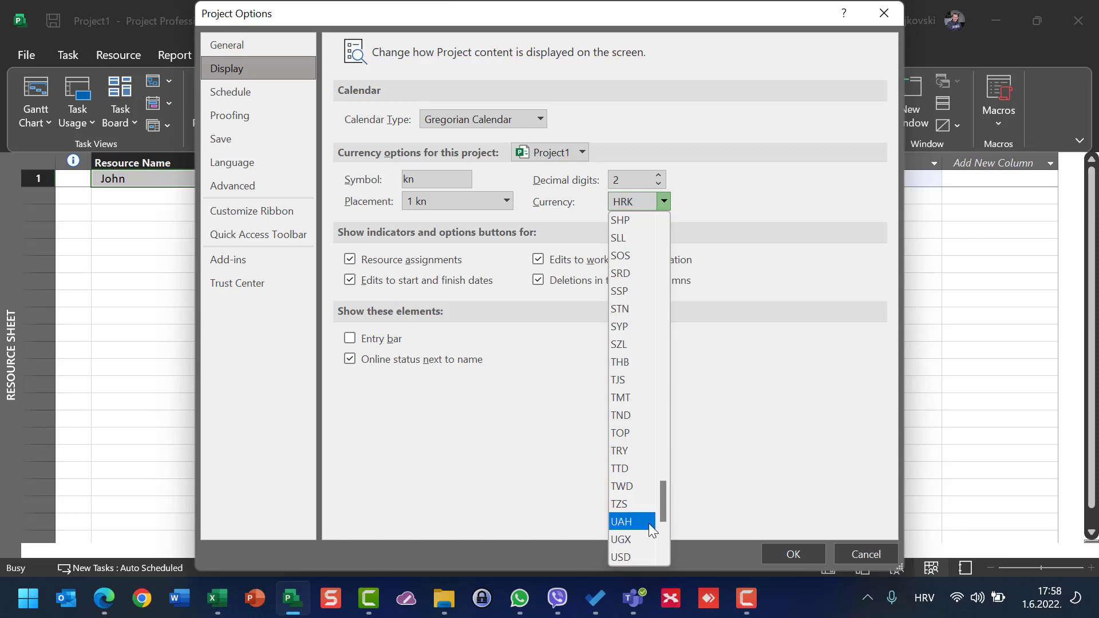
left_click(634, 556)
left_click(785, 557)
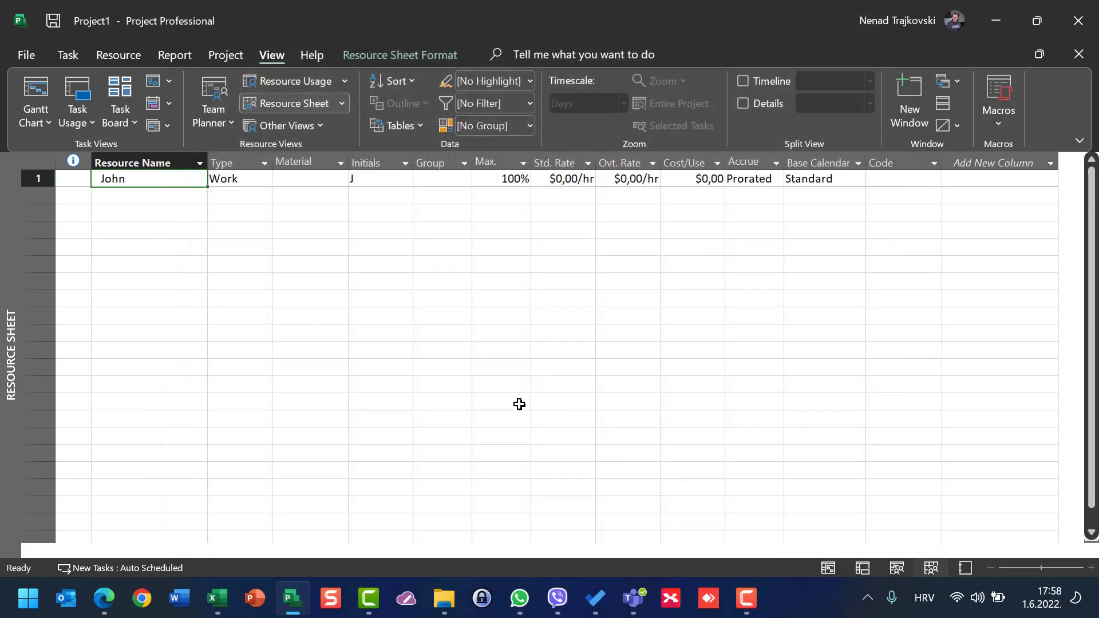
- Set John's standard rate to $100,00/hr
left_click(564, 180)
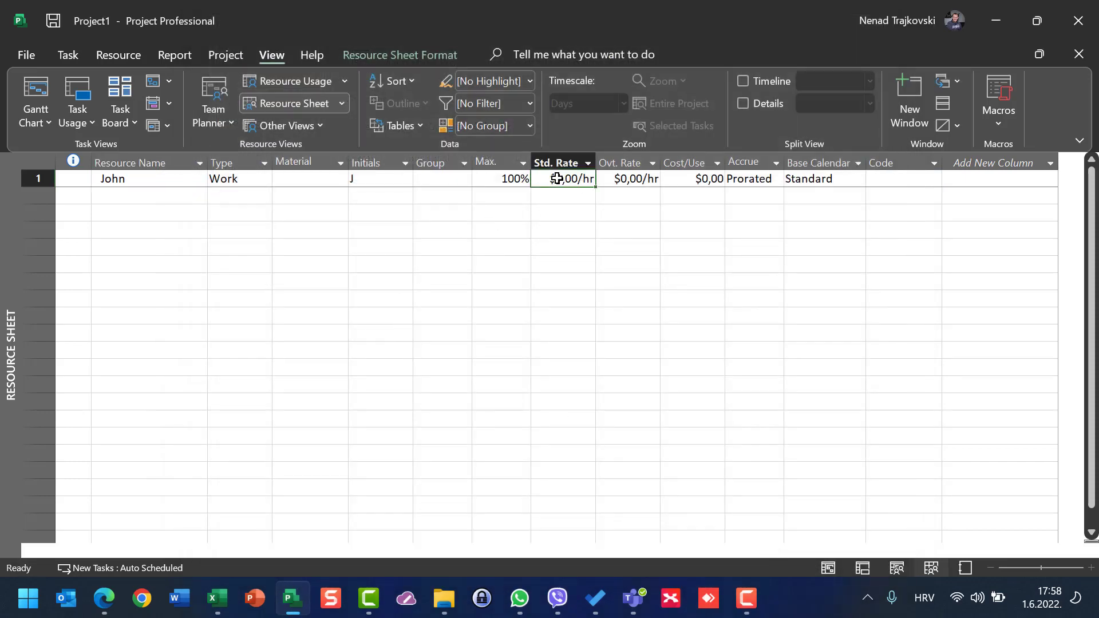
type("100")
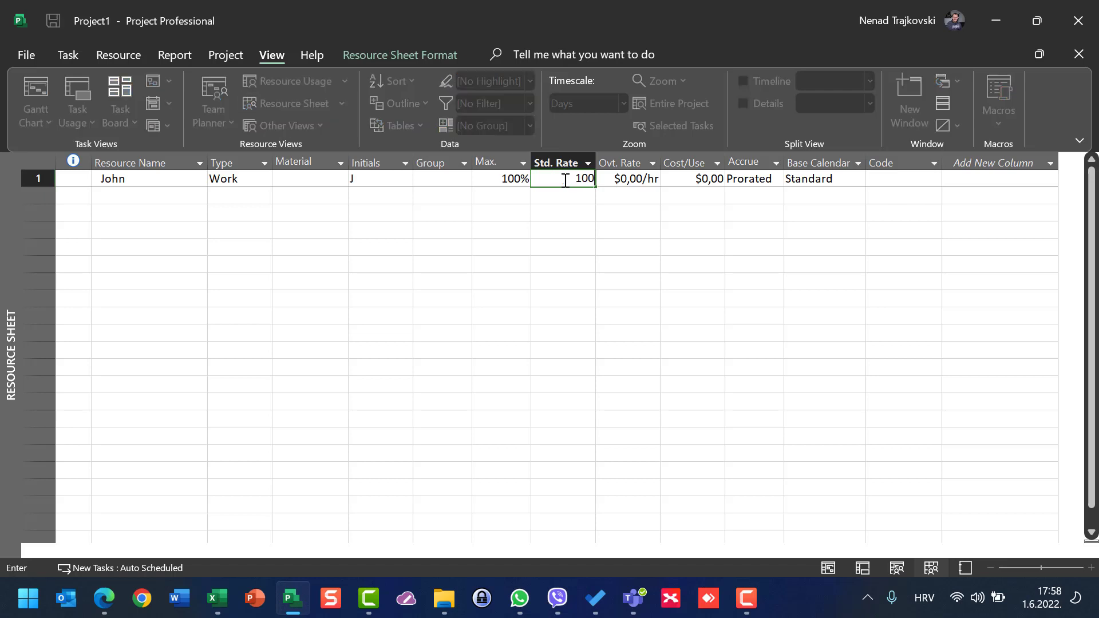
key("Return")
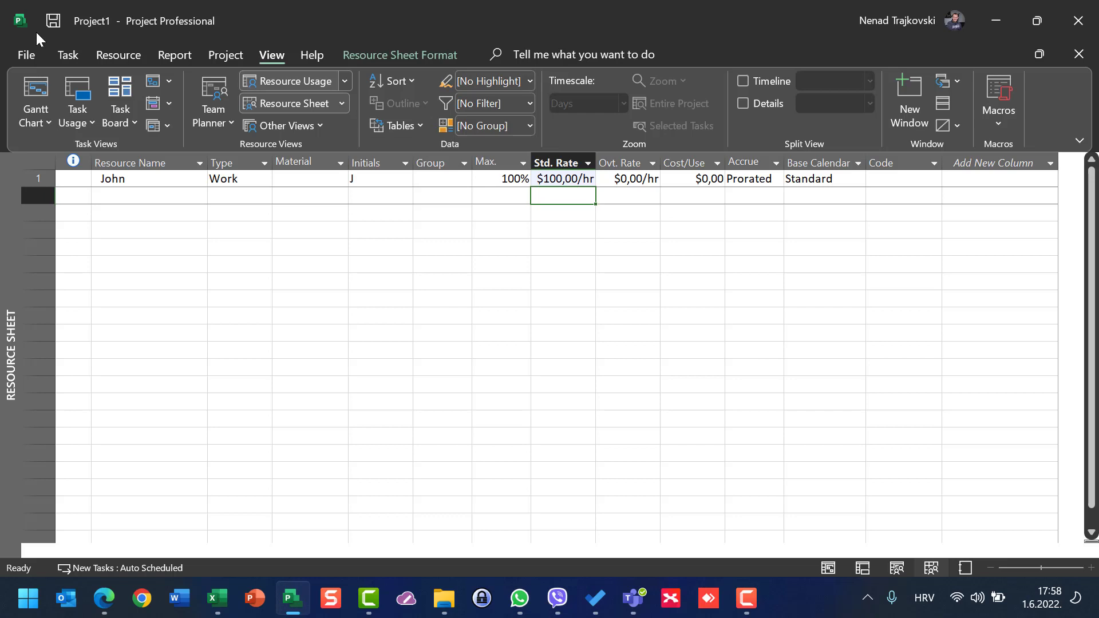
- Assign John to Development and Testing in the Gantt chart, each costing $4.000,00
left_click(29, 80)
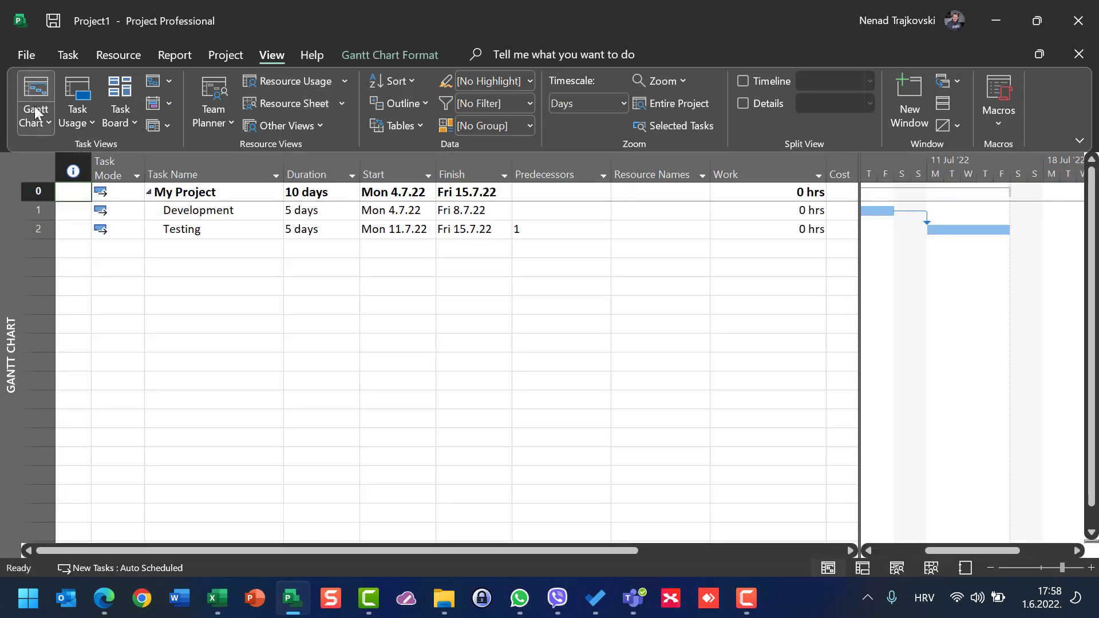
left_click(689, 212)
left_click(701, 211)
left_click(690, 235)
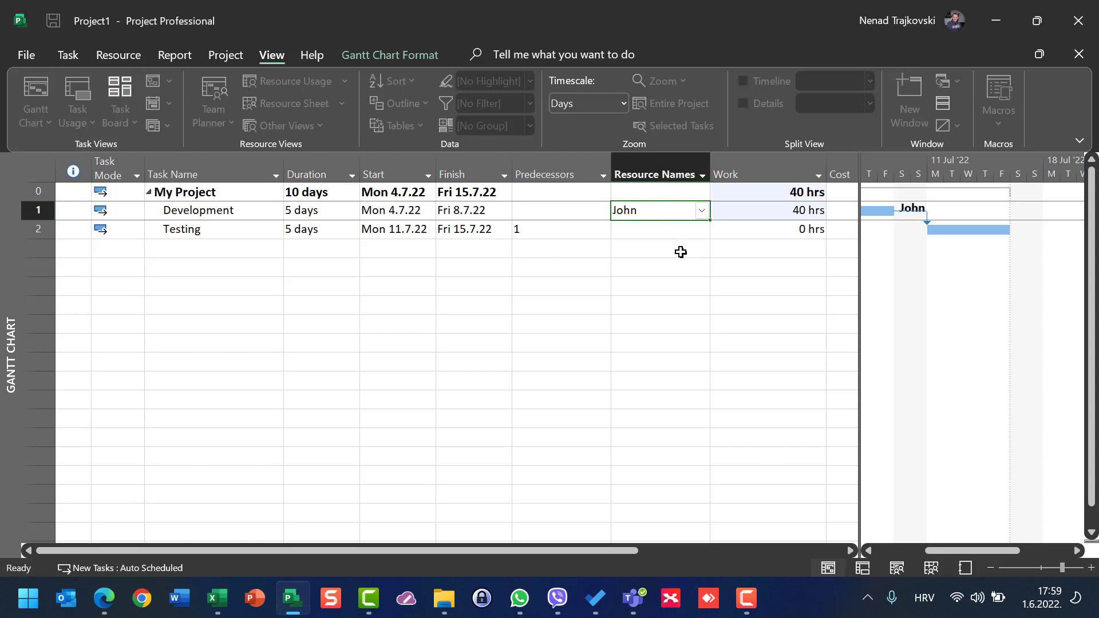
left_click(693, 228)
left_click(701, 229)
left_click(670, 252)
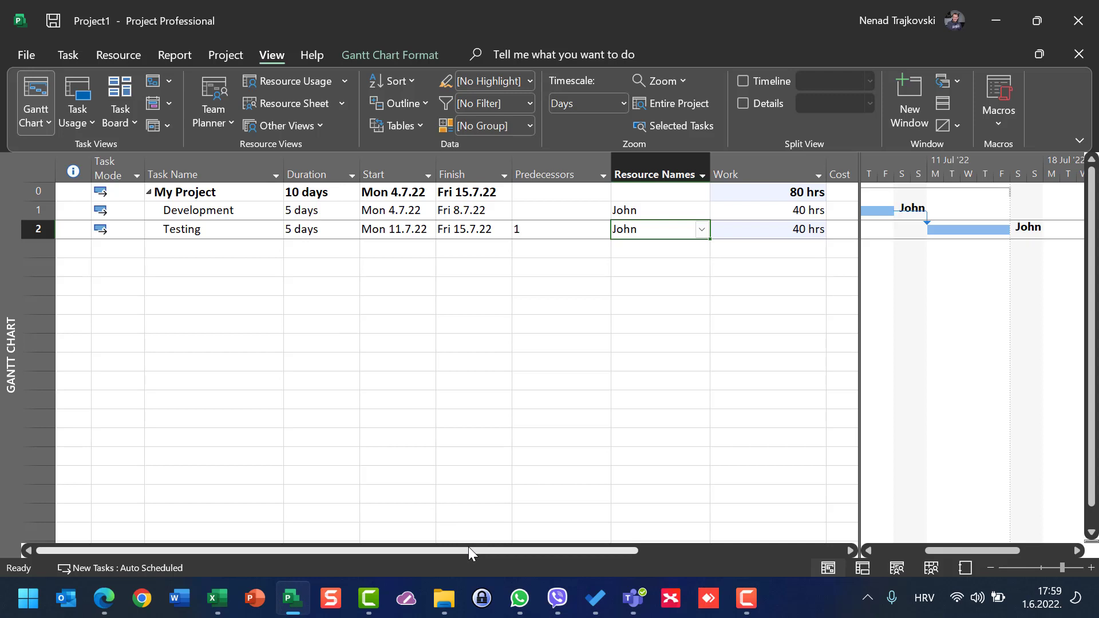
left_click_drag(469, 547, 593, 545)
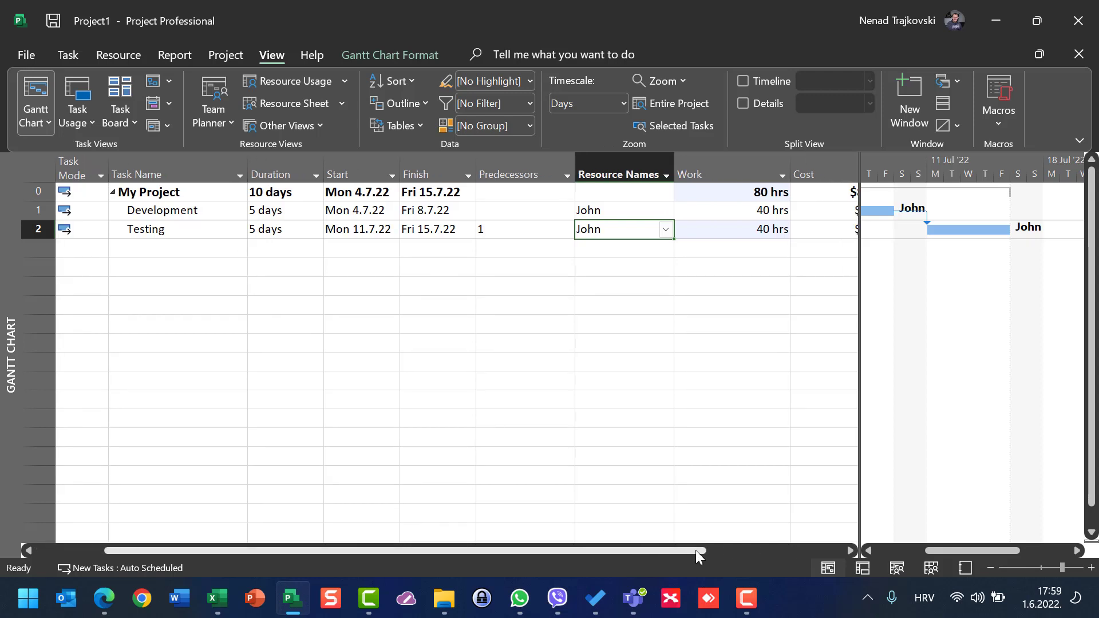
left_click(845, 548)
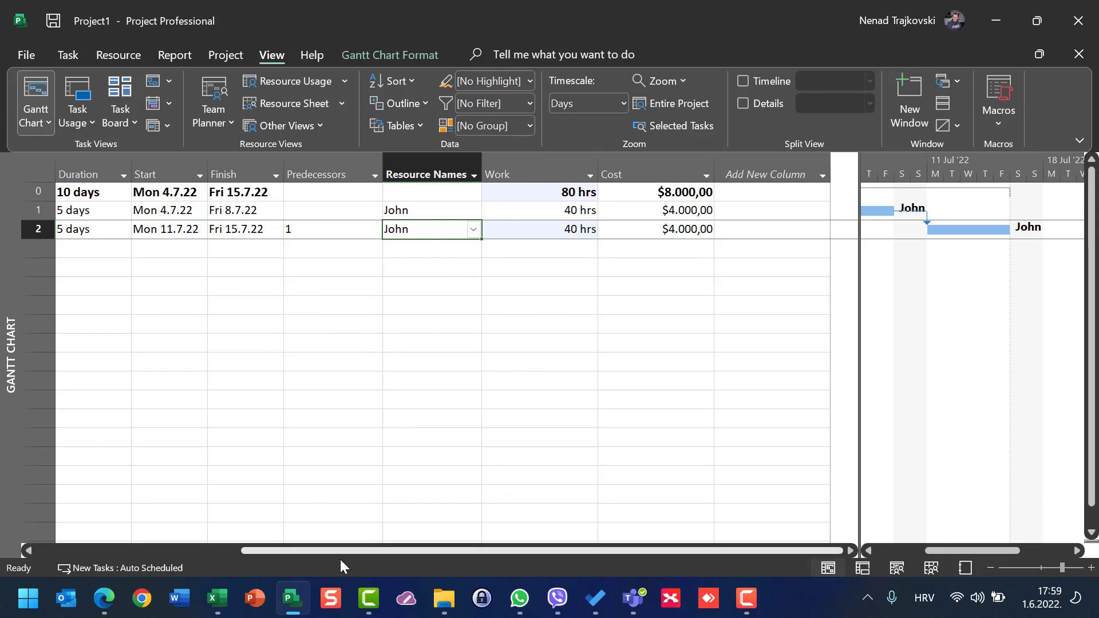
left_click_drag(344, 552, 208, 549)
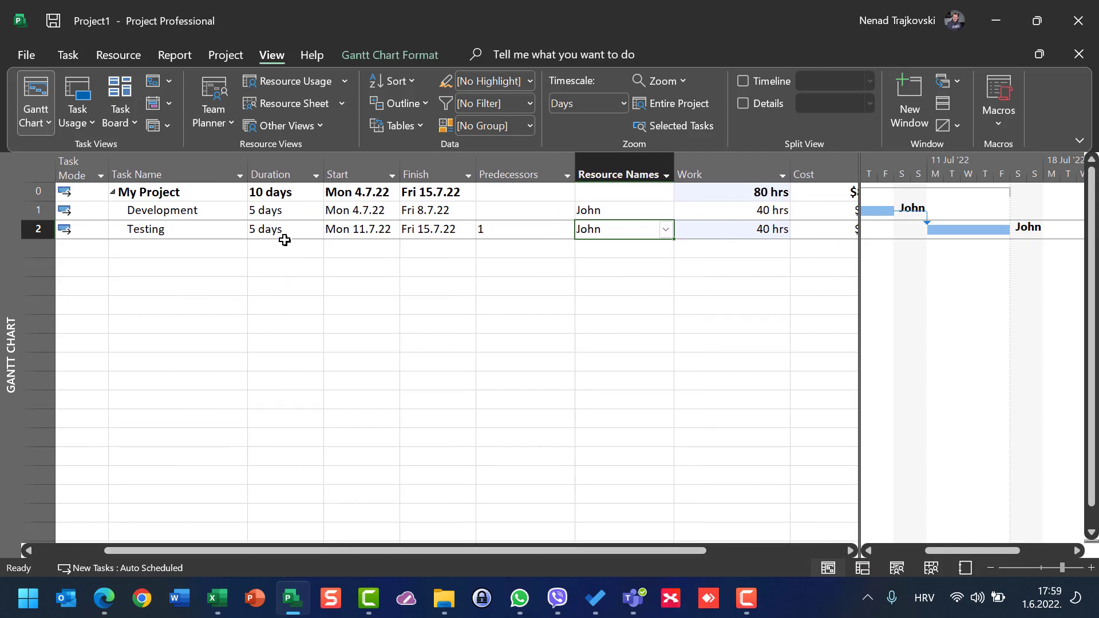
- Open John's Resource Information and view cost rate tables B through E, returning to A
left_click(286, 101)
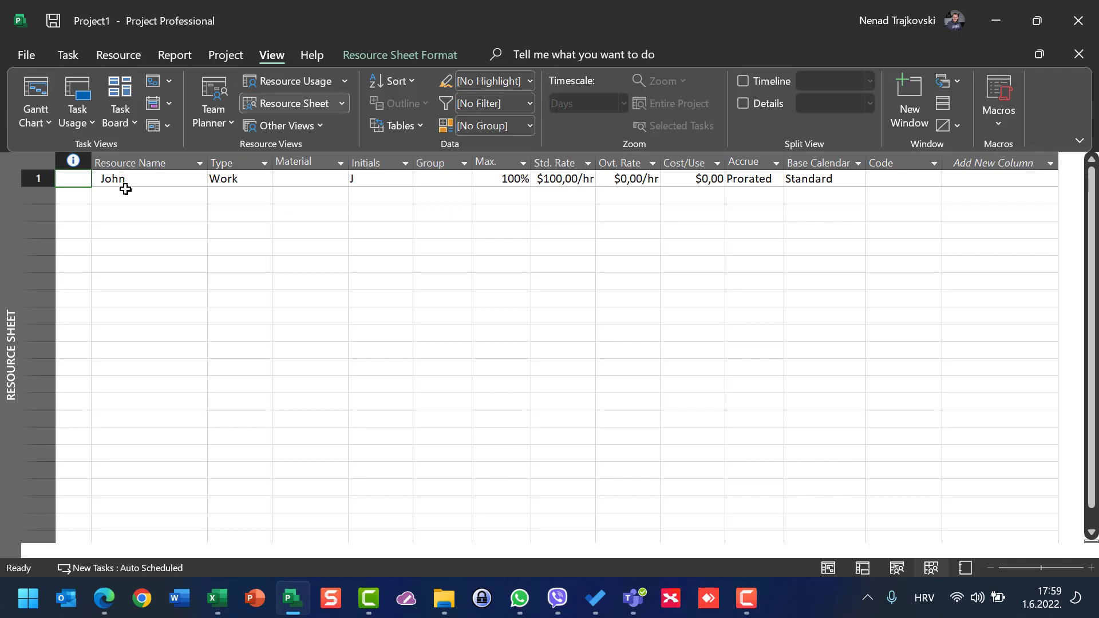
left_click(41, 179)
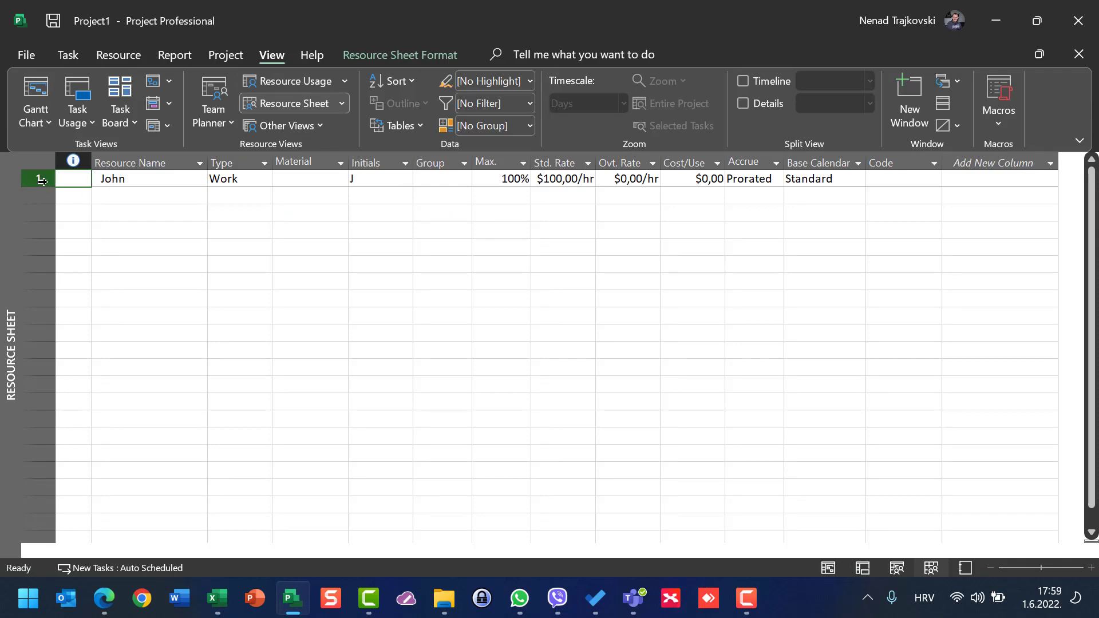
double_click(41, 180)
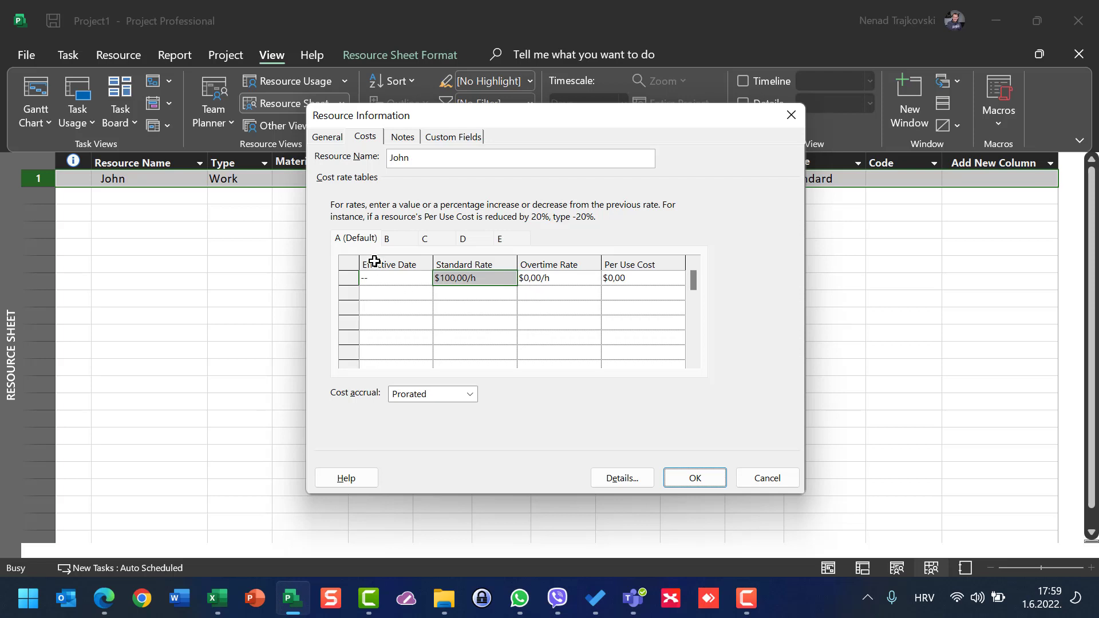
left_click(403, 232)
left_click(432, 239)
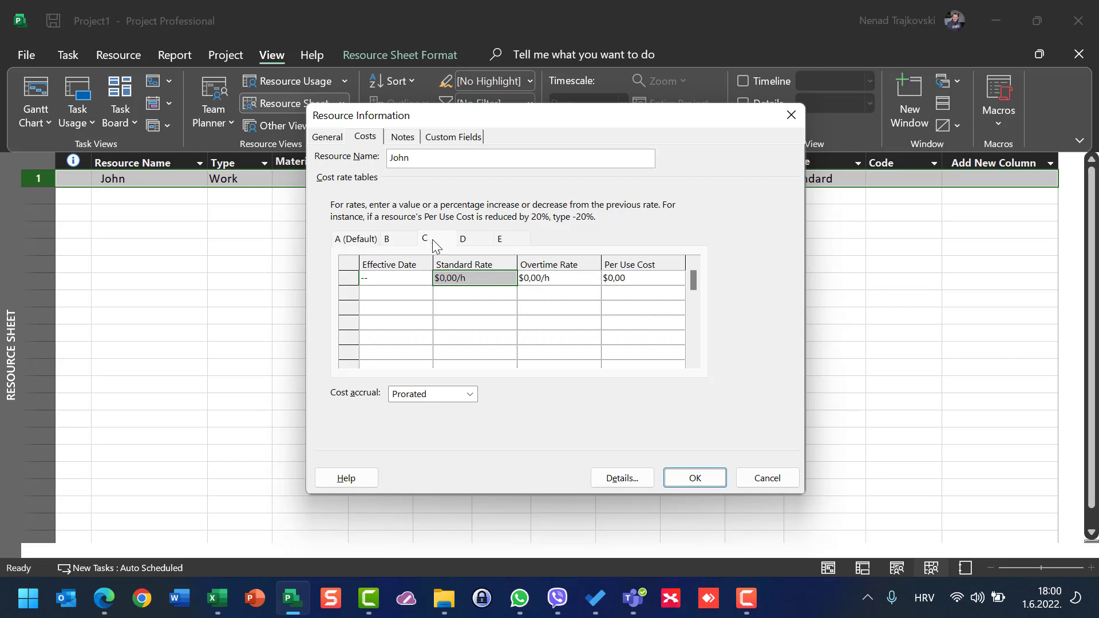
left_click(464, 239)
left_click(499, 238)
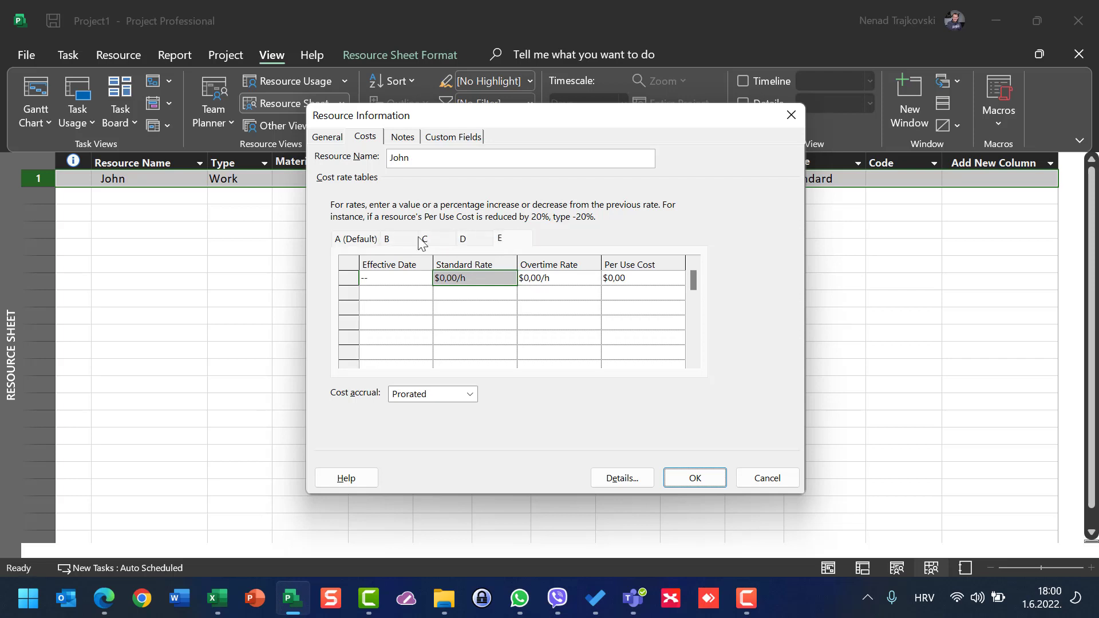
left_click(342, 240)
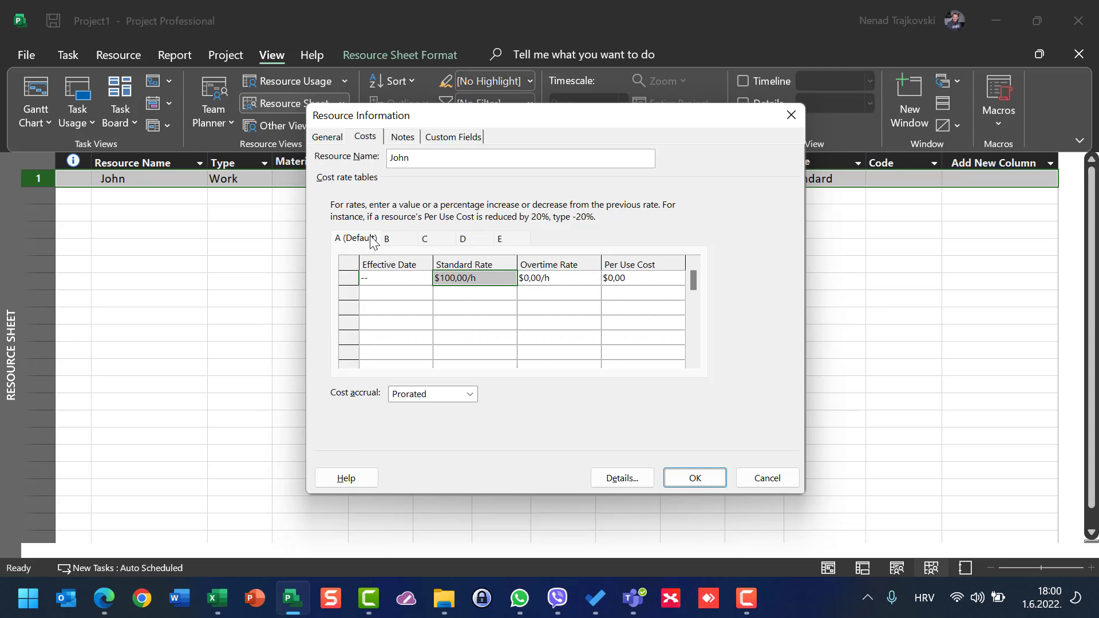
key("Return")
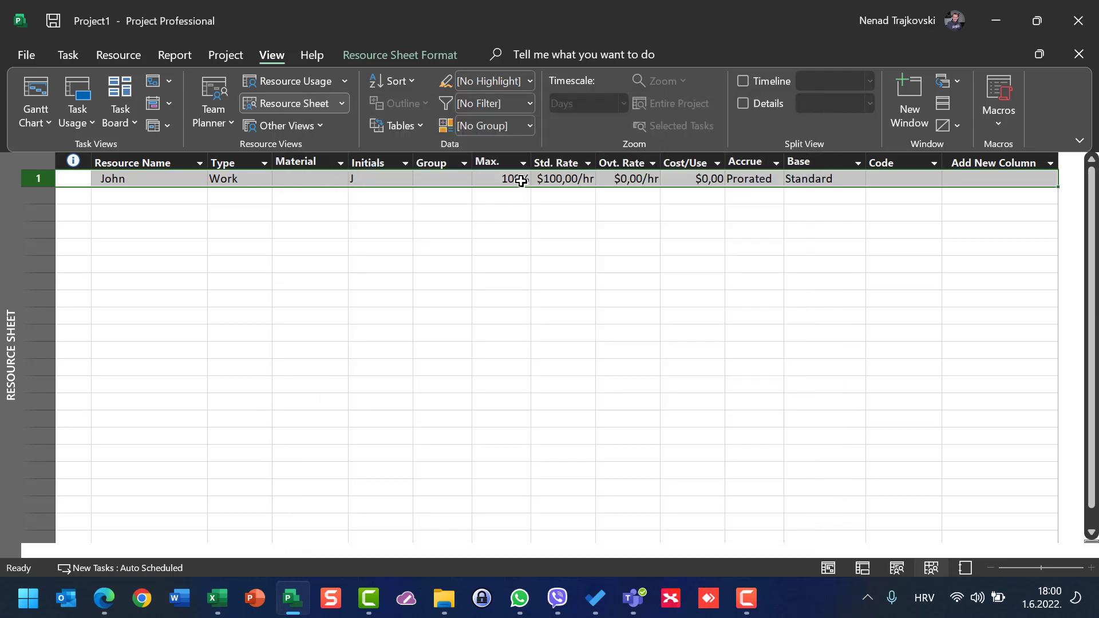
left_click(556, 177)
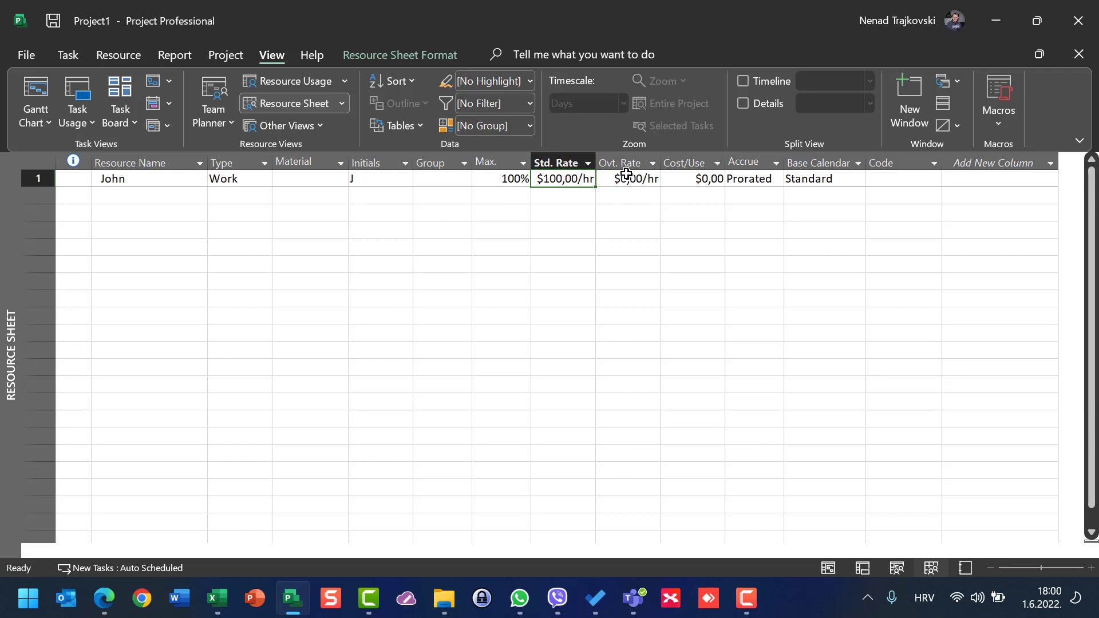
type("1000")
key("Return")
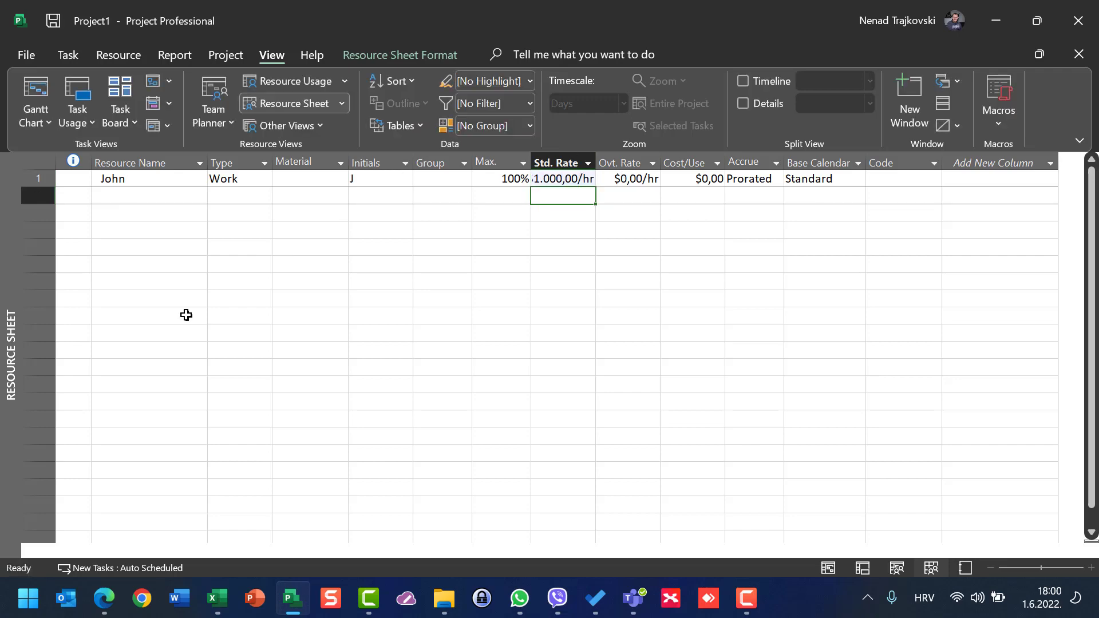
double_click(46, 179)
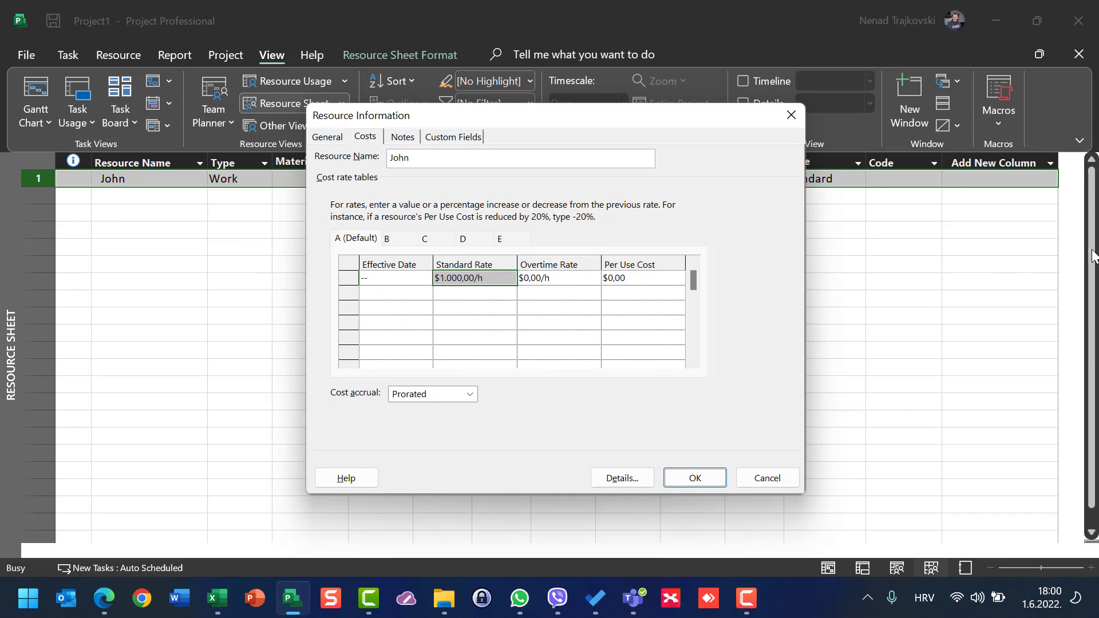
left_click(502, 280)
key("BackSpace")
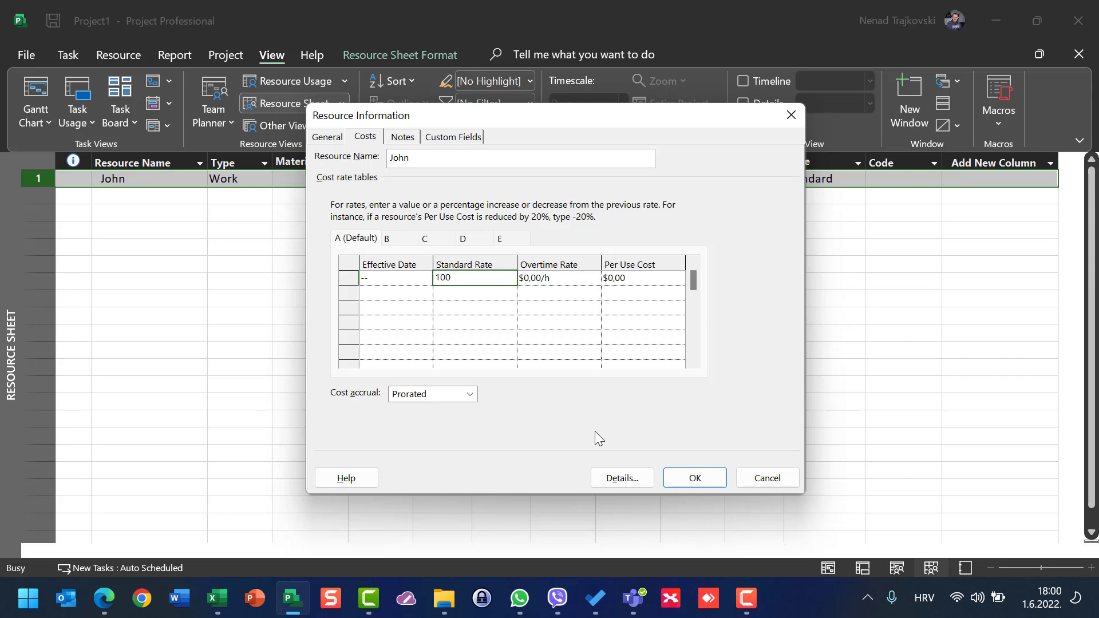
left_click(697, 478)
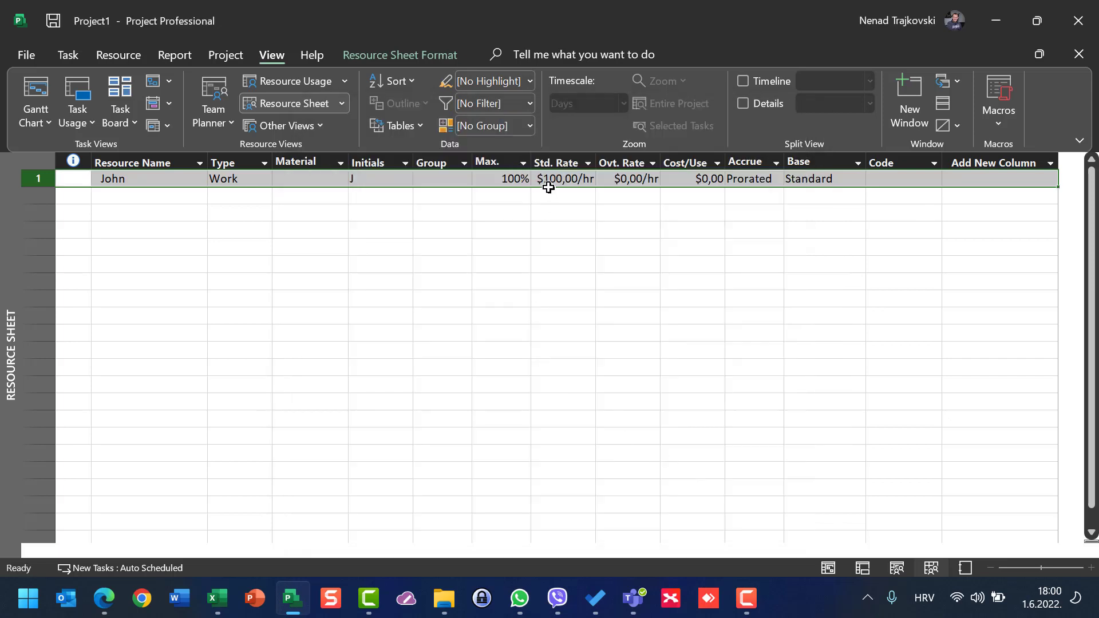
left_click(36, 178)
- Enter a standard rate of 200 in John's cost rate table B
double_click(35, 178)
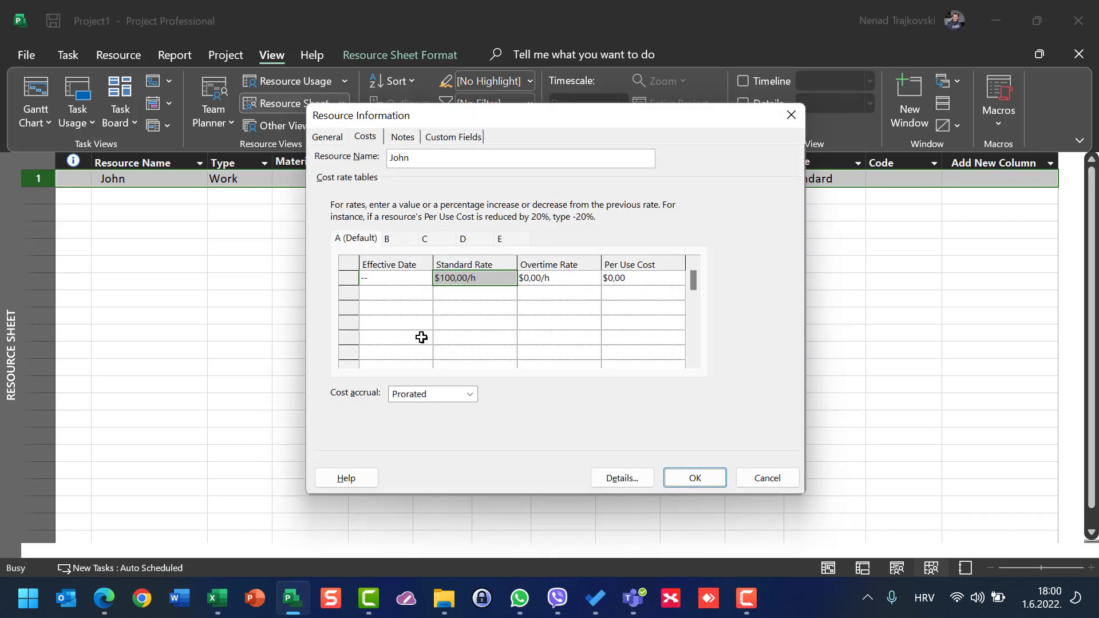
left_click(392, 238)
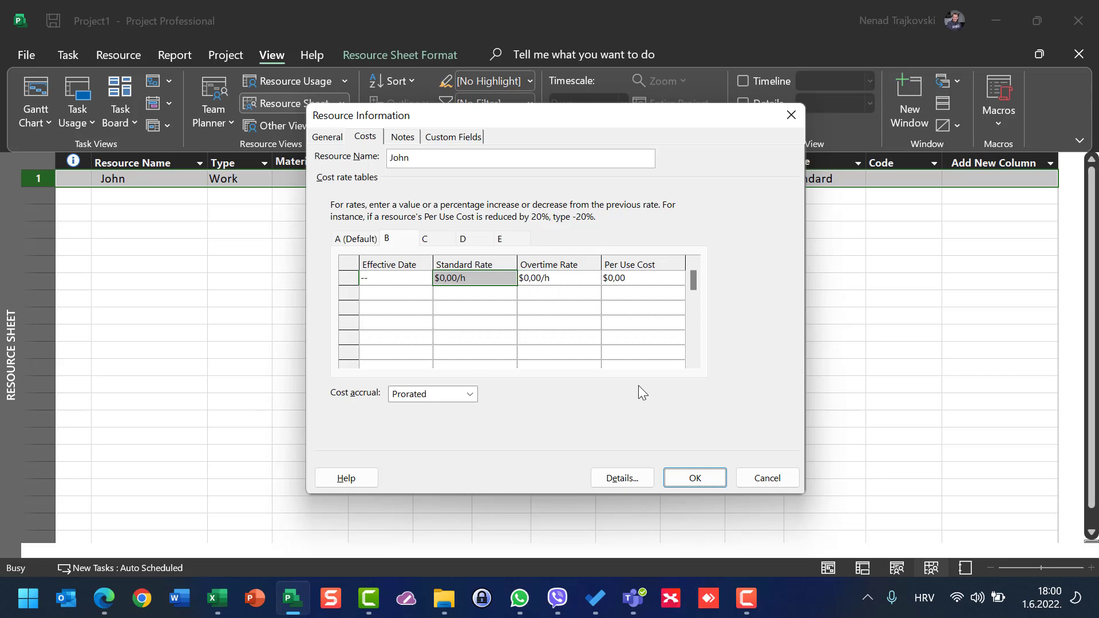
left_click(506, 279)
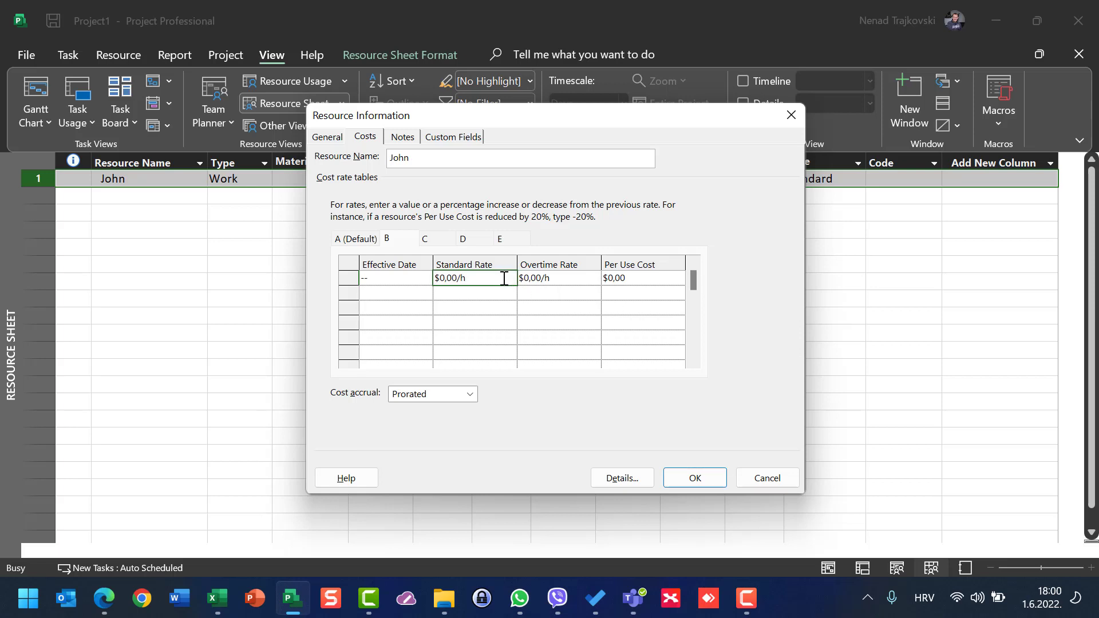
type("200")
left_click(695, 478)
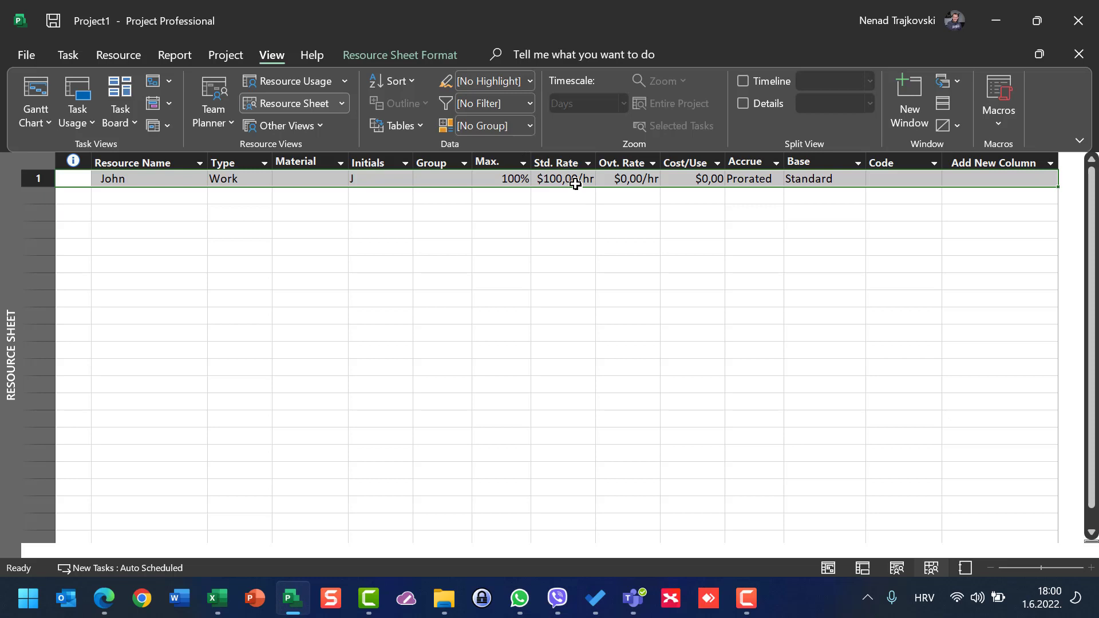
- Verify table B holds $200,00/h and C–E $0,00/h, then reopen John's Resource Information
left_click(38, 179)
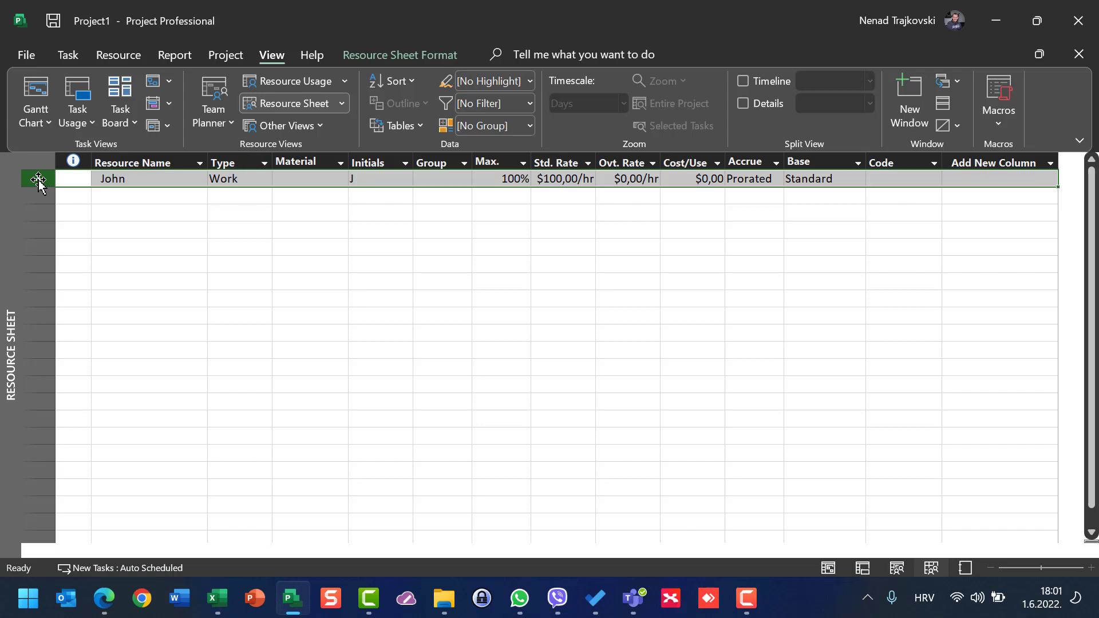
double_click(38, 179)
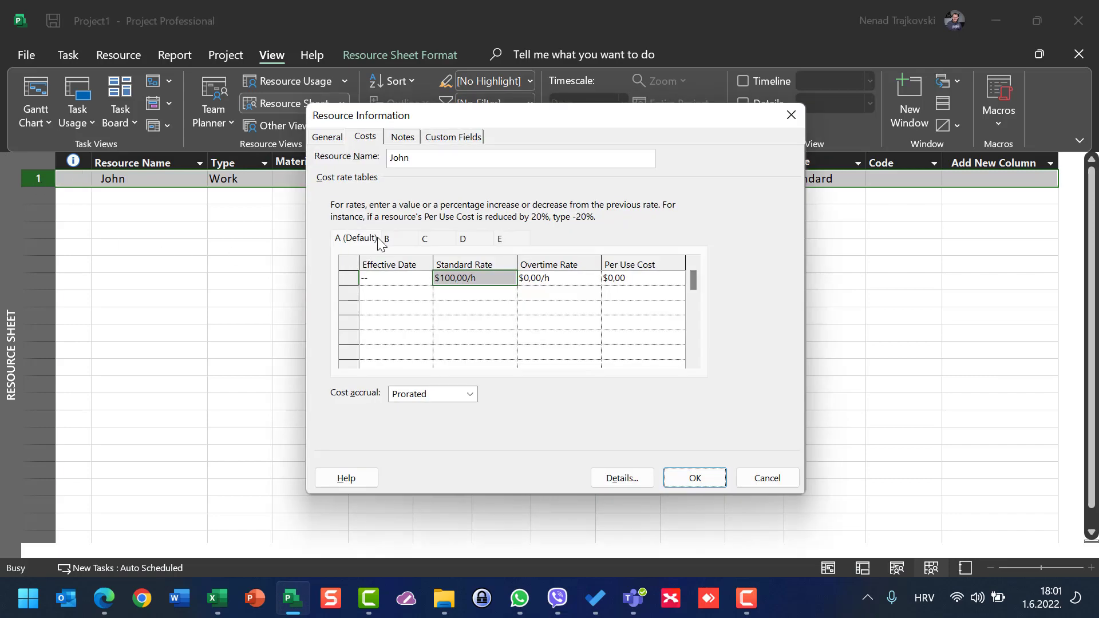
left_click(397, 241)
left_click(430, 240)
left_click(467, 244)
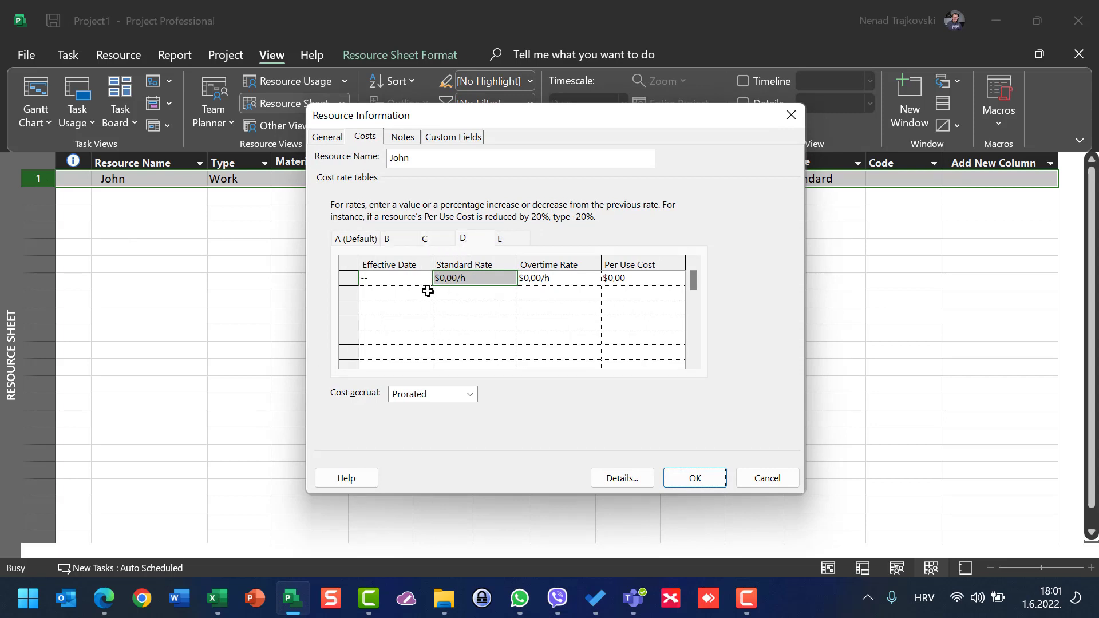
left_click(502, 245)
left_click(683, 484)
double_click(32, 180)
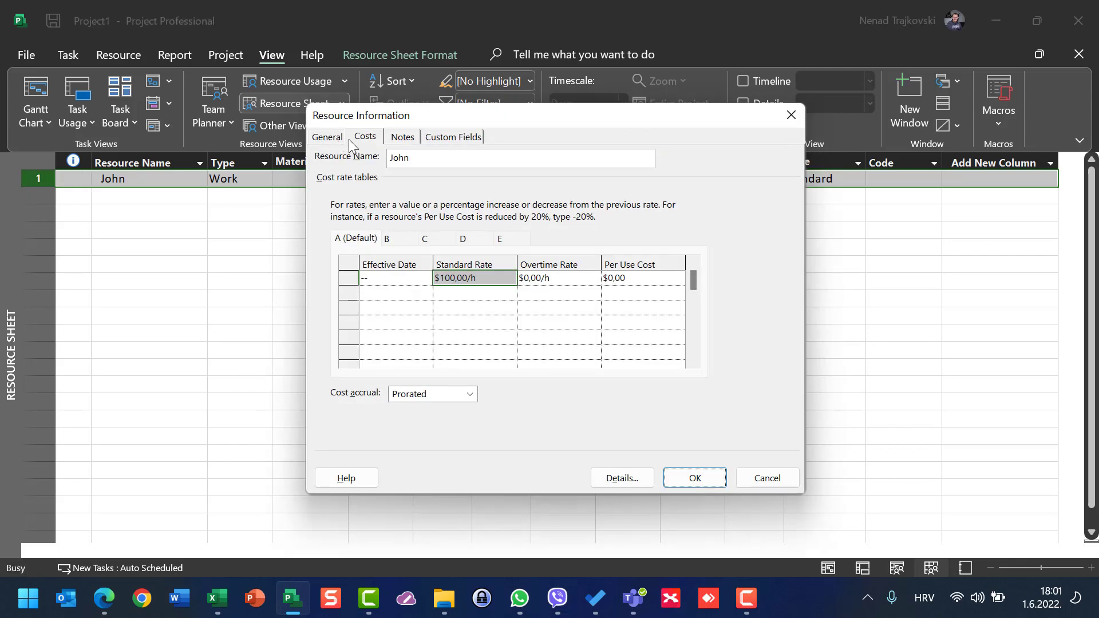
- Add a bulleted note to John: 'Apply Tab A for Developer' and a Tester line
left_click(399, 138)
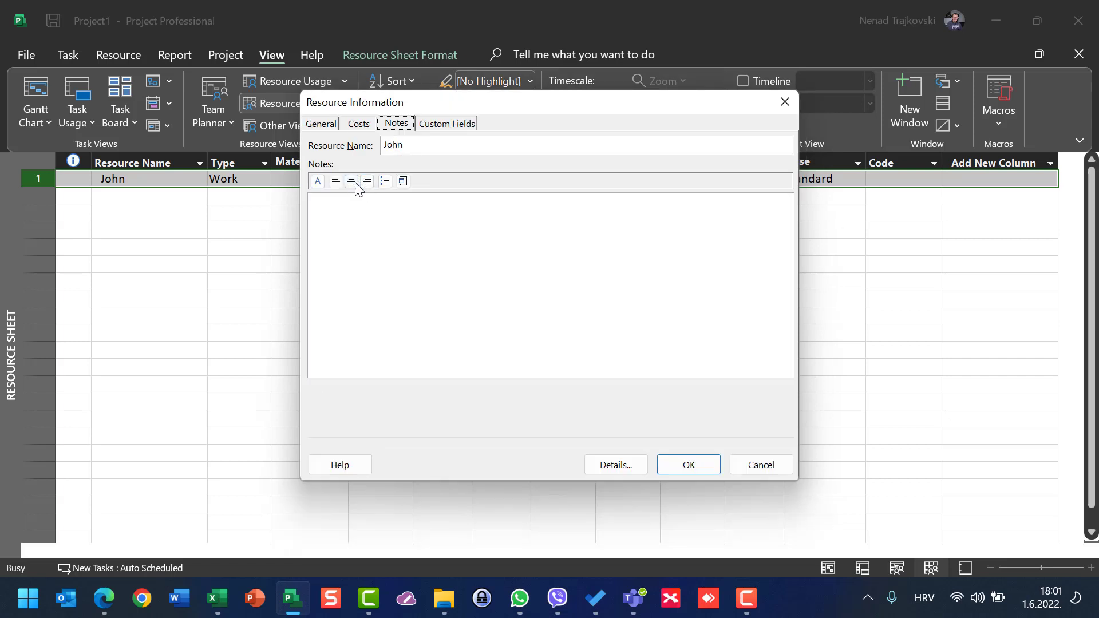
left_click(385, 181)
type("Apply Tab A for Developer Apply")
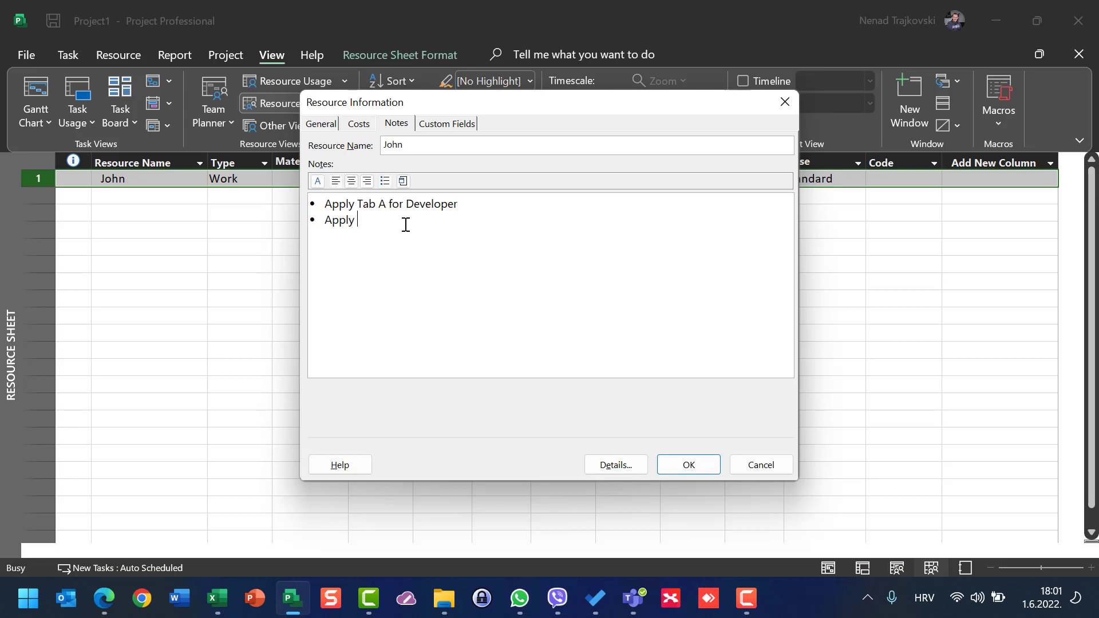
type(" Tab for Tester")
left_click(678, 464)
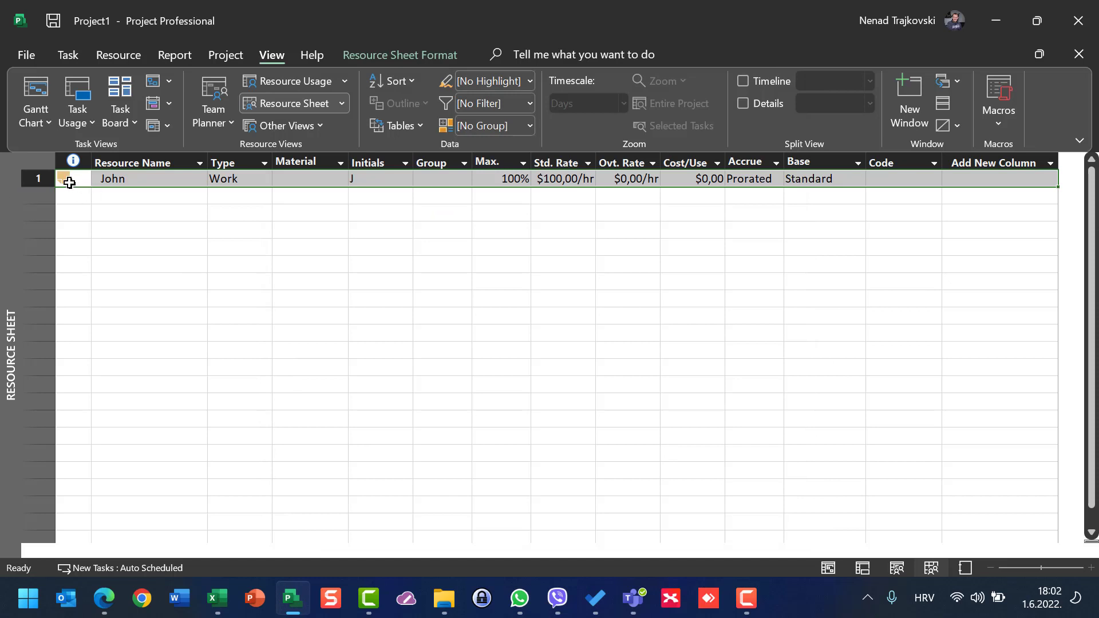
- Correct the second note line to 'Apply Tab B for Tester' and return to the Gantt chart
mouse_move(69, 183)
left_click(67, 177)
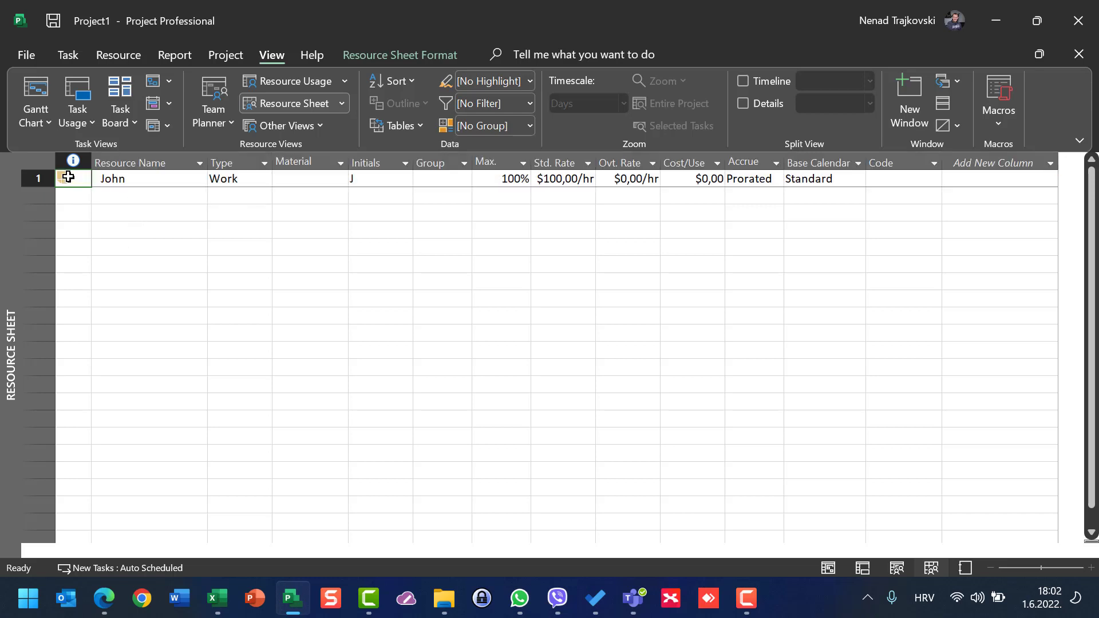
double_click(44, 178)
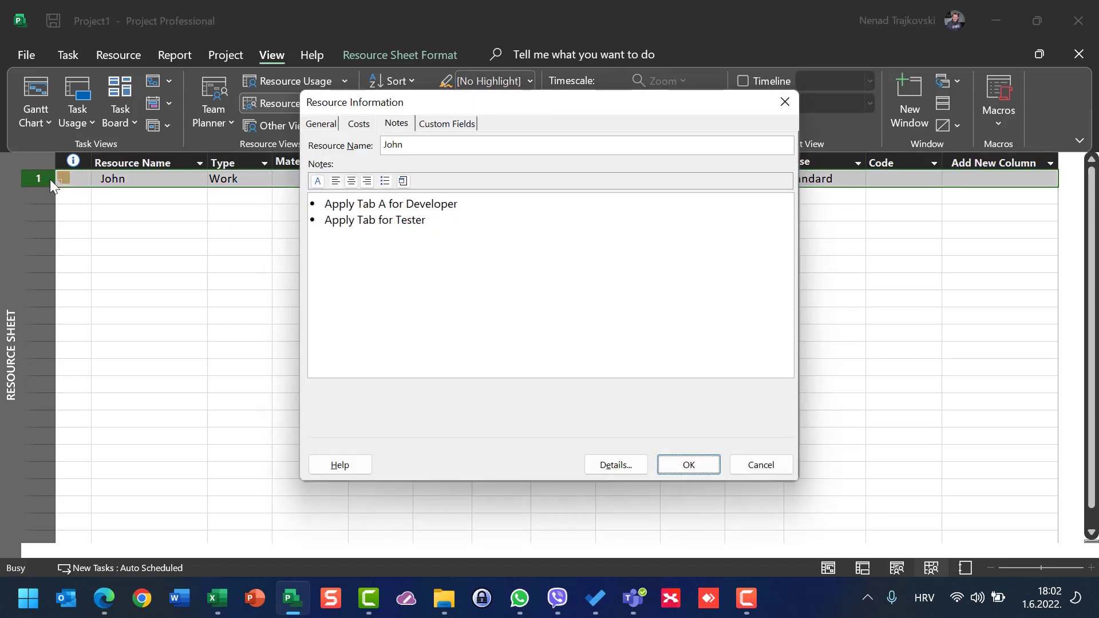
left_click(376, 219)
type("B")
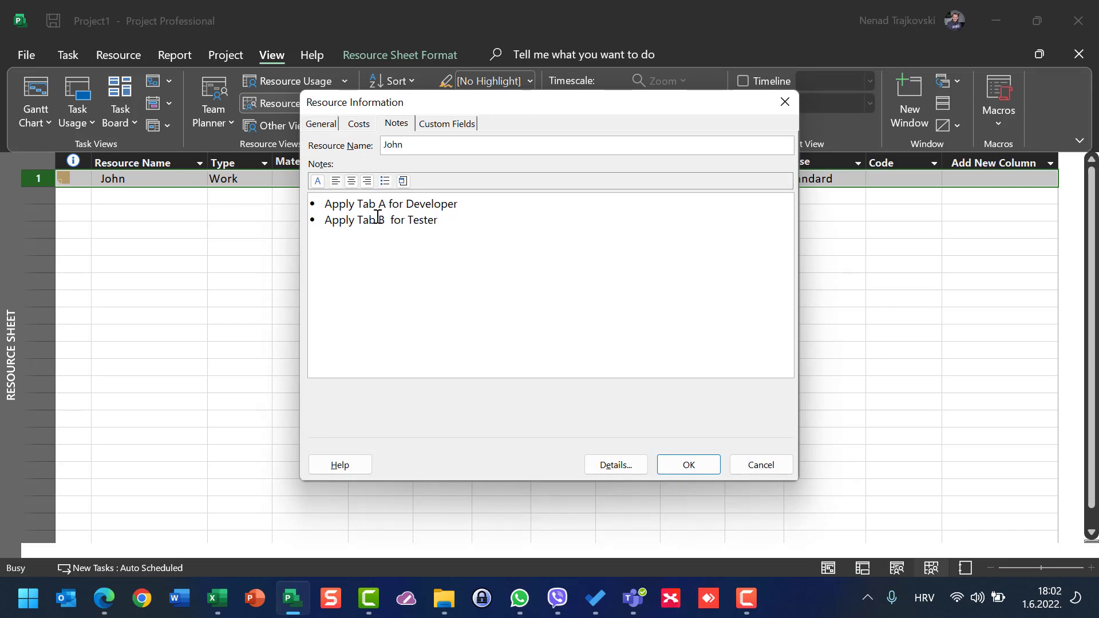
key("BackSpace")
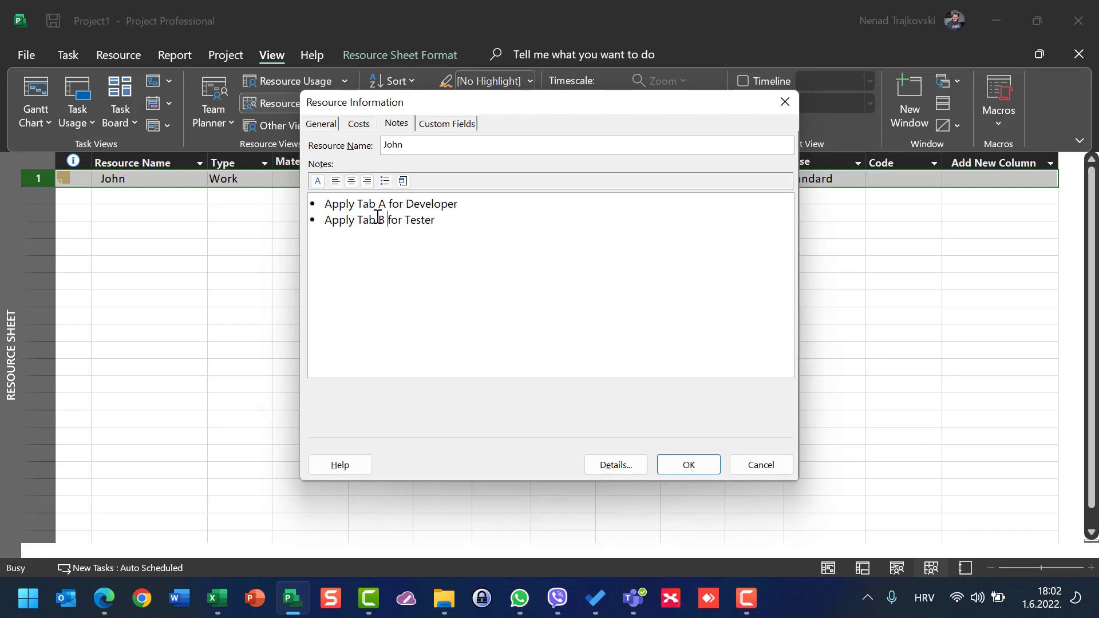
left_click(689, 466)
left_click(45, 98)
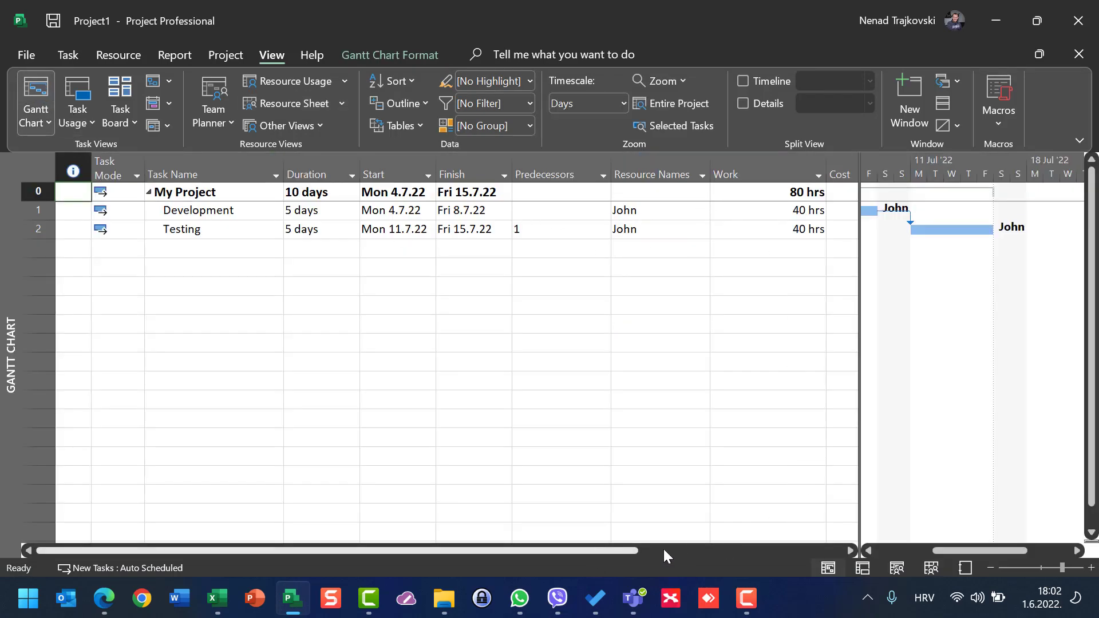
- Clear John from Testing's Resource Names, leaving the project at 40 hrs and $4.000,00
left_click(850, 549)
left_click(852, 549)
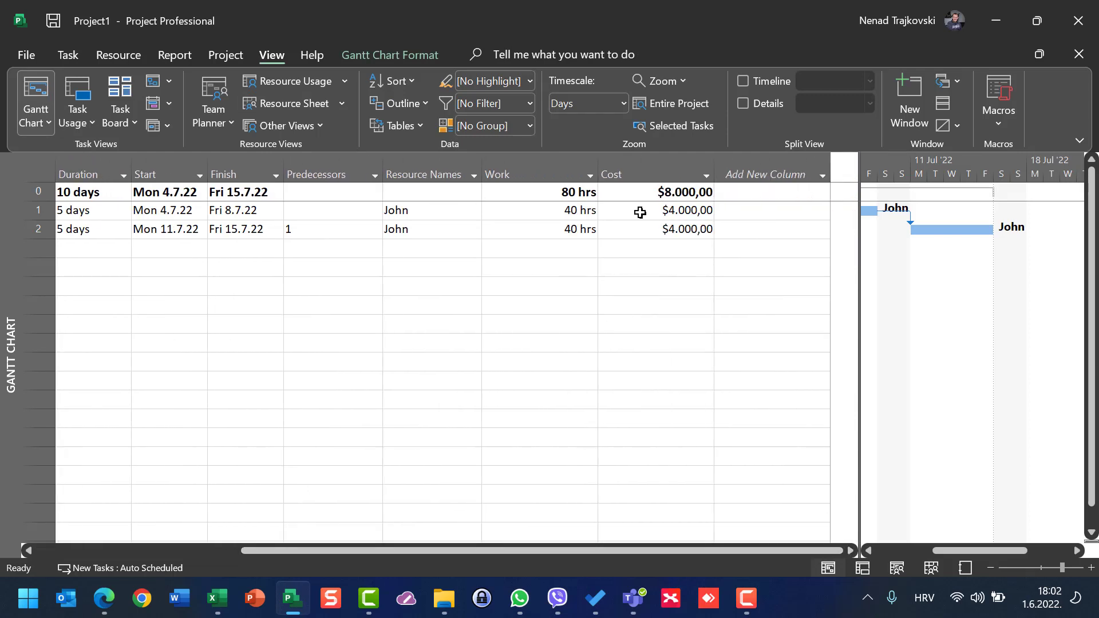
left_click(474, 230)
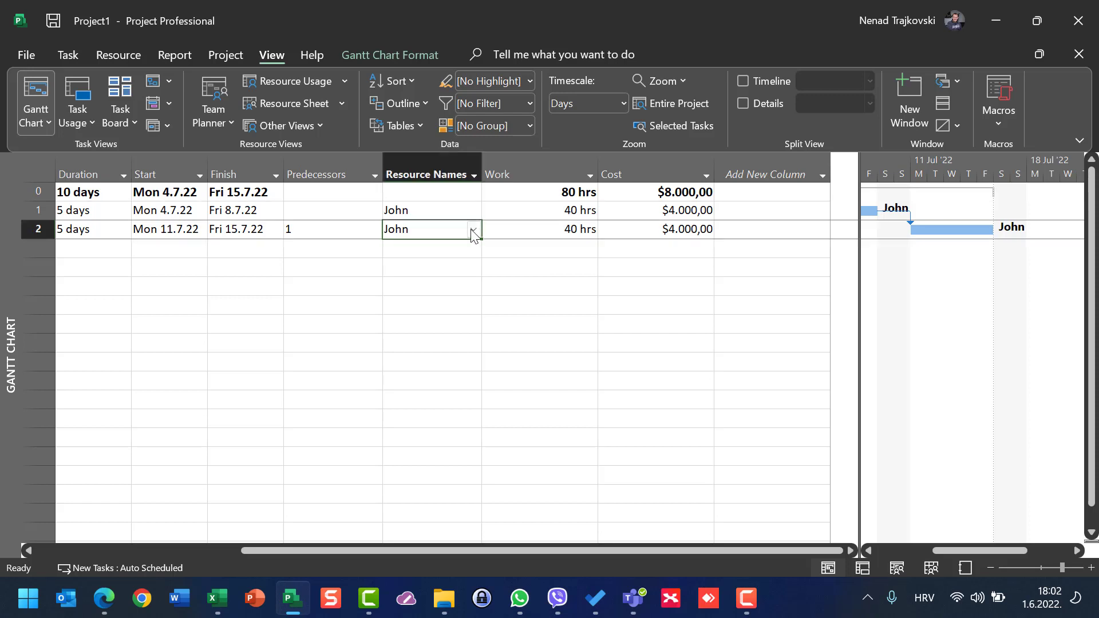
key("Delete")
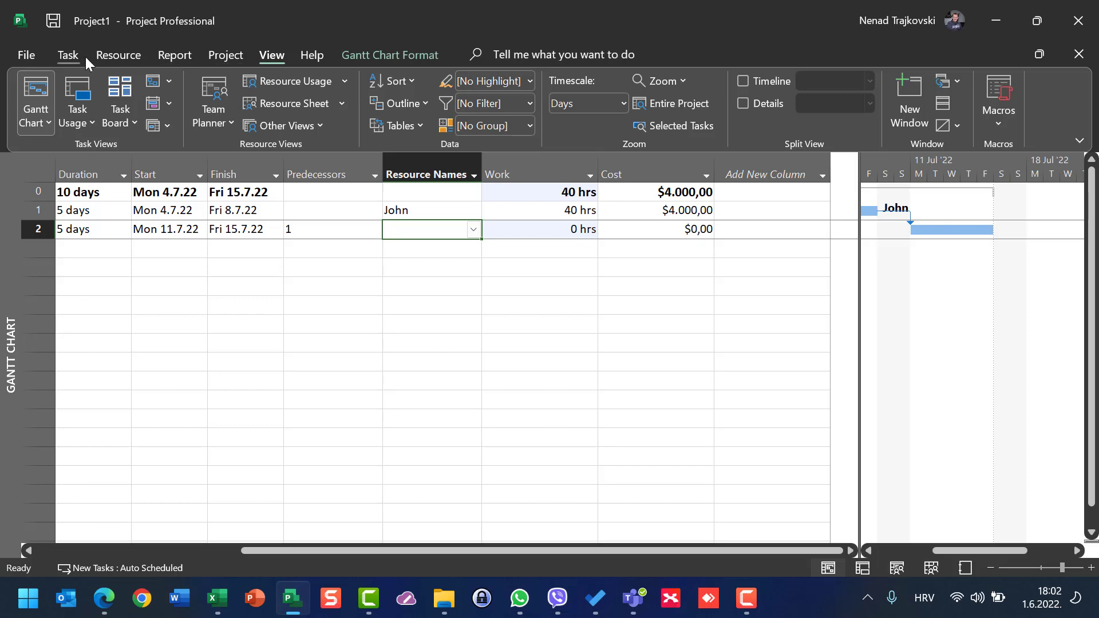
left_click(112, 58)
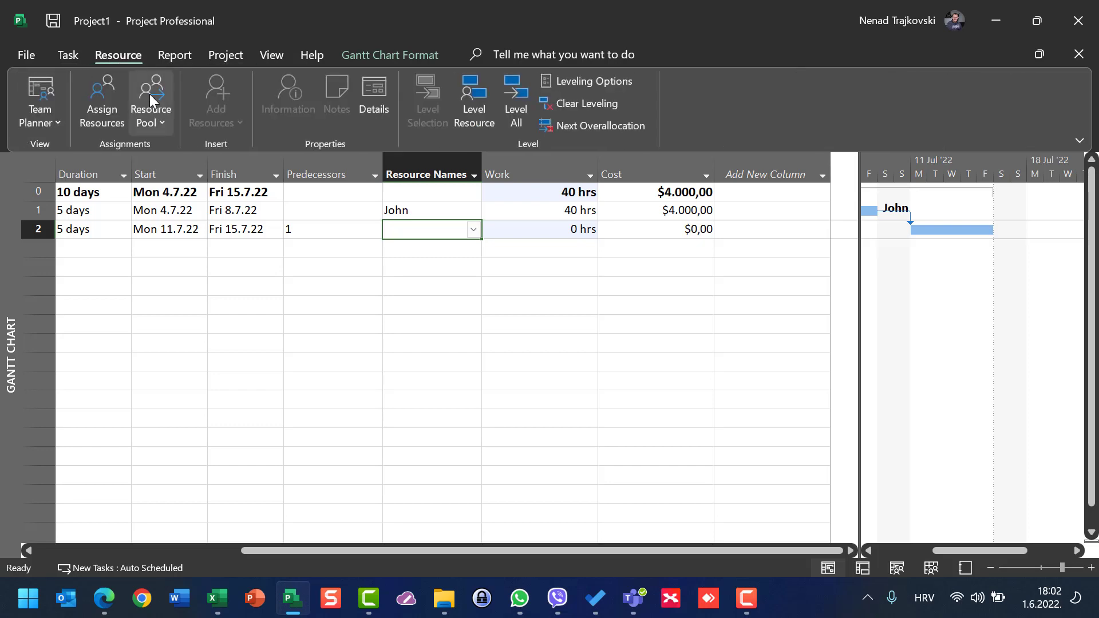
left_click(99, 97)
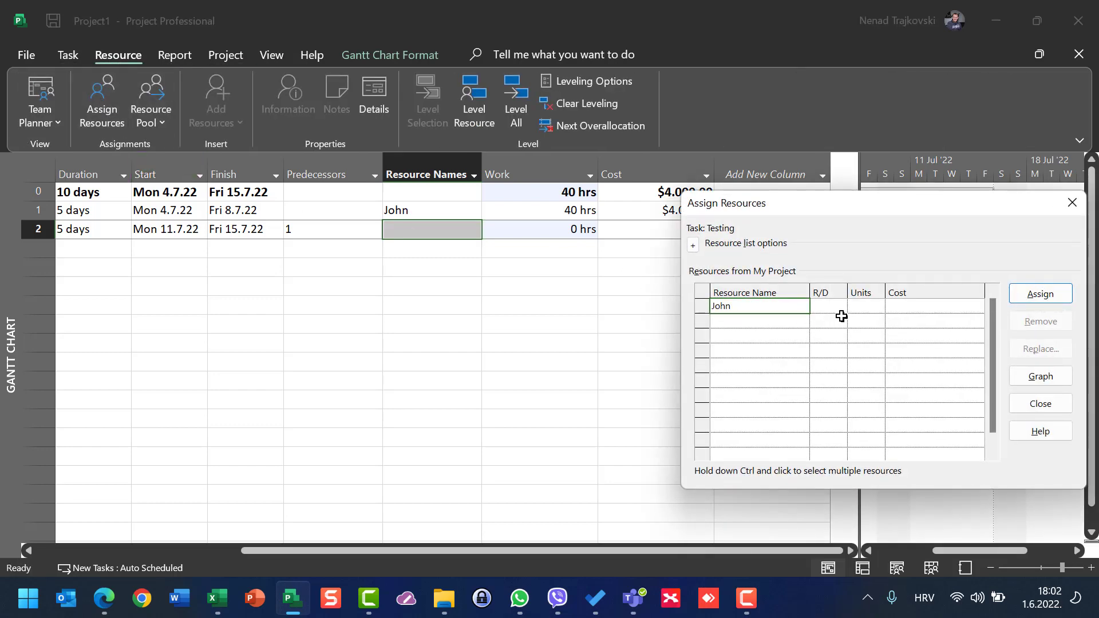
left_click(1041, 294)
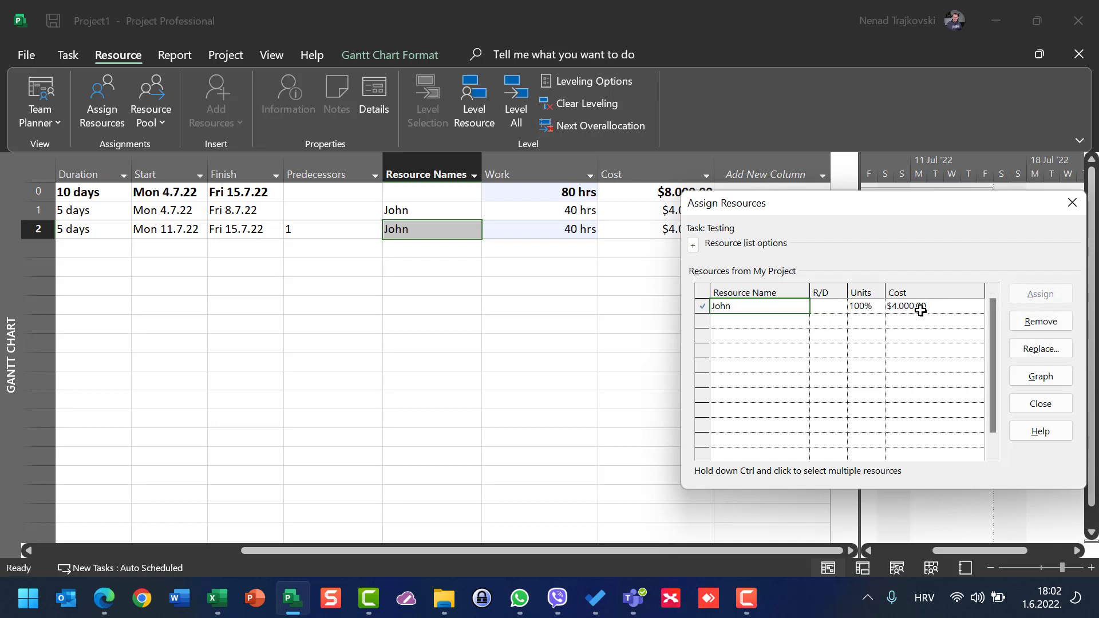
left_click(1041, 404)
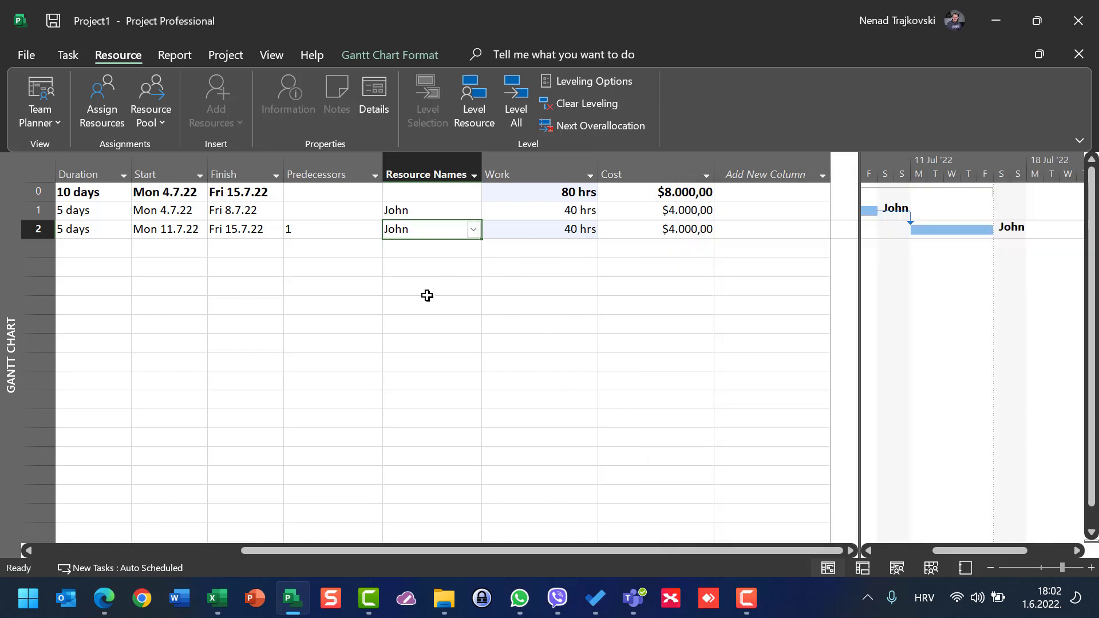
key("Delete")
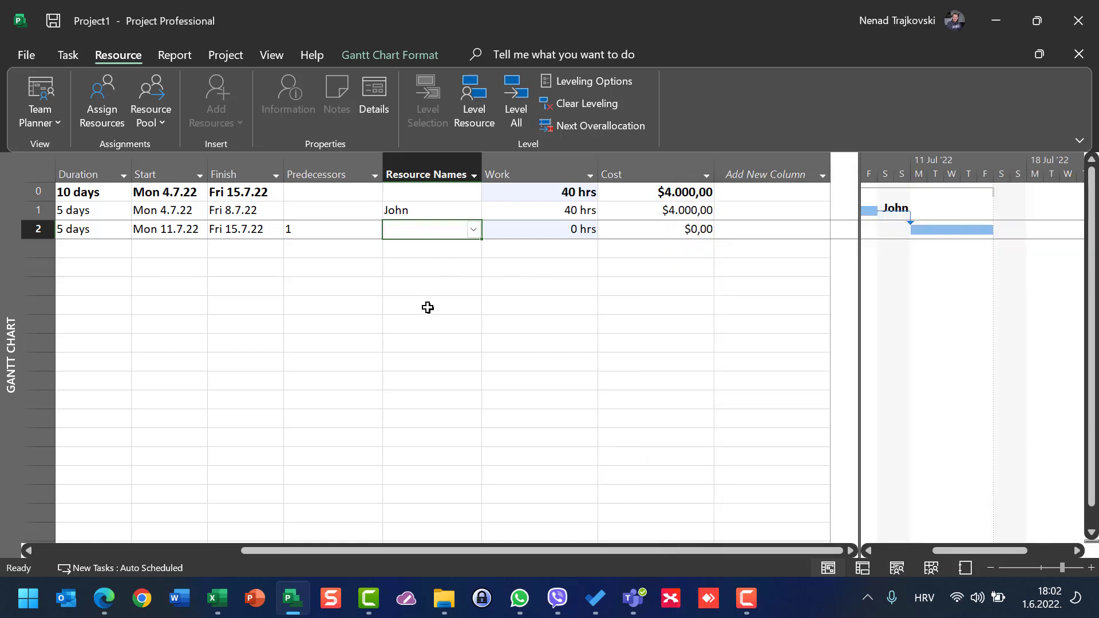
left_click_drag(382, 548, 248, 548)
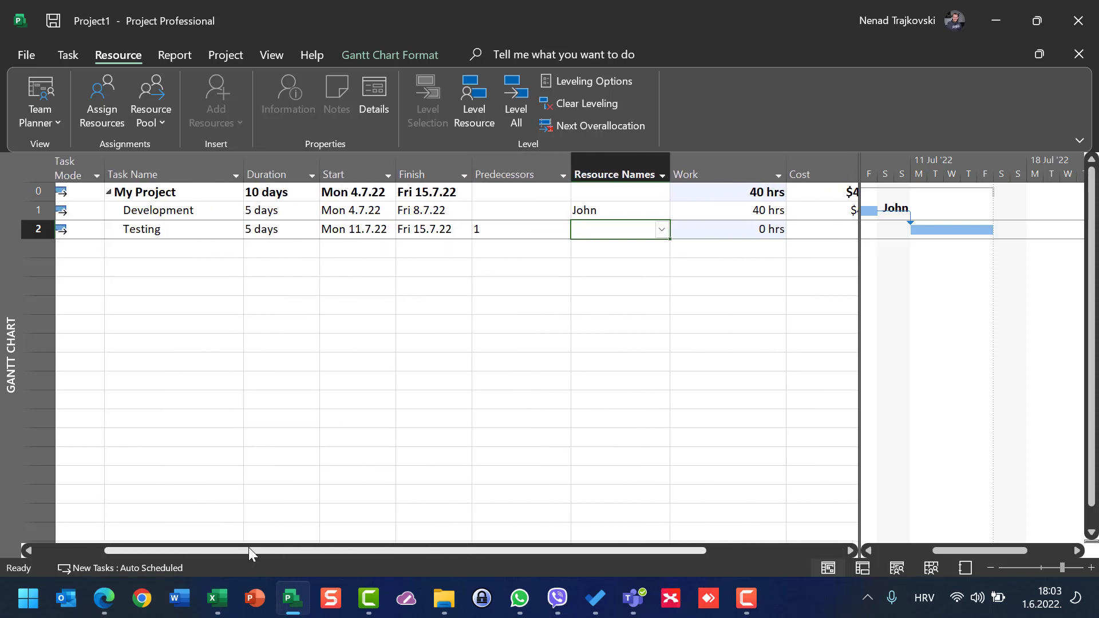
- Put John back on Testing for 40 hrs, bringing the project to 80 hrs and $8.000,00
left_click(272, 55)
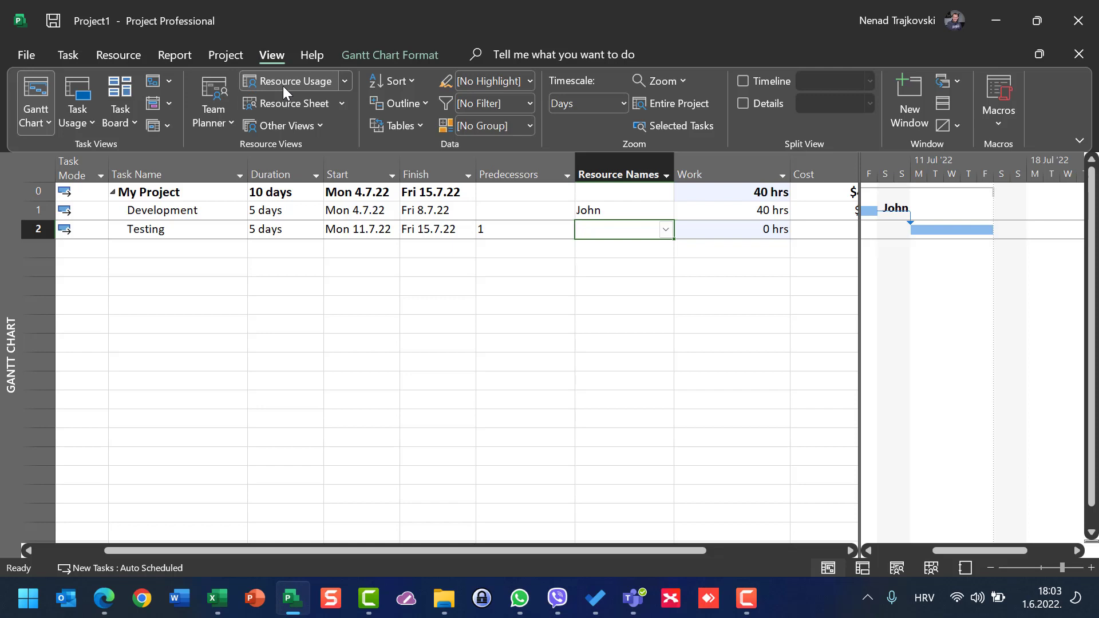
left_click(80, 99)
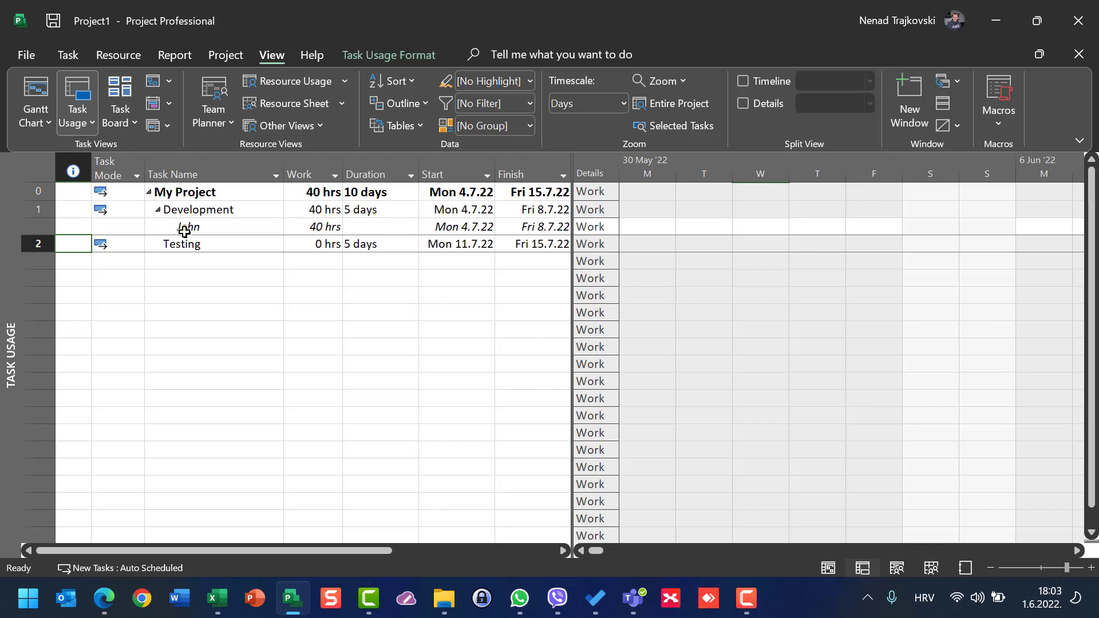
left_click(189, 263)
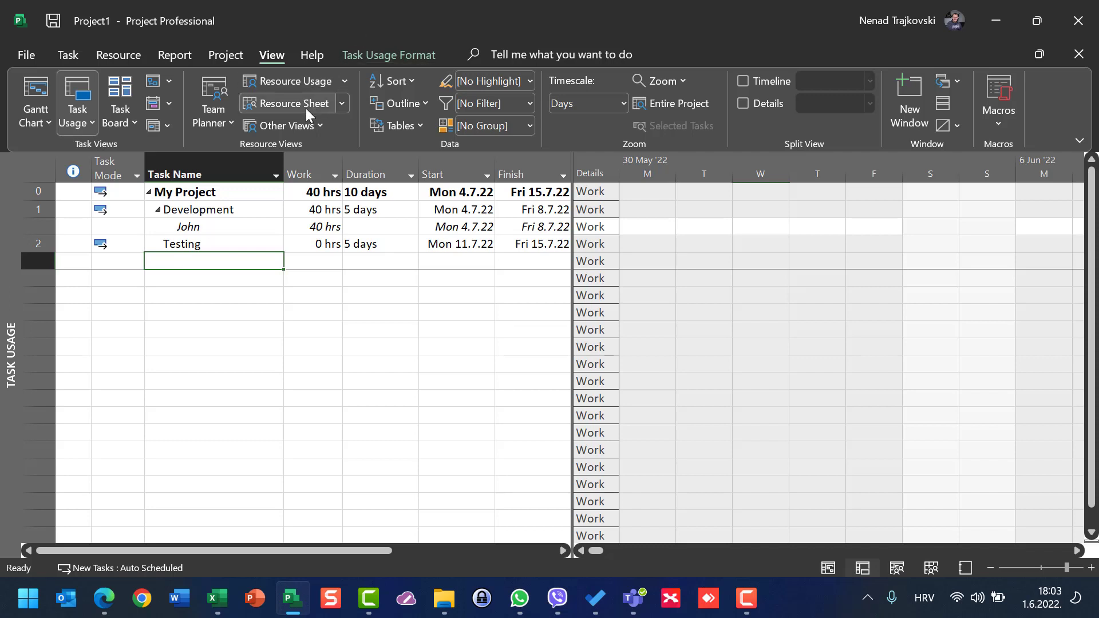
left_click(43, 98)
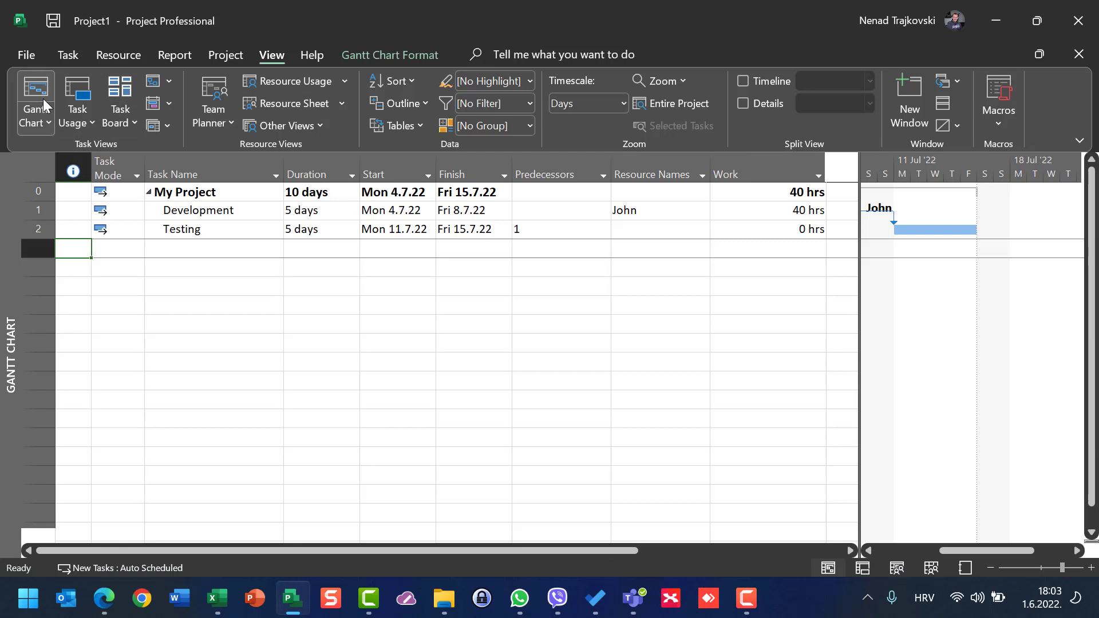
left_click(672, 230)
left_click(702, 230)
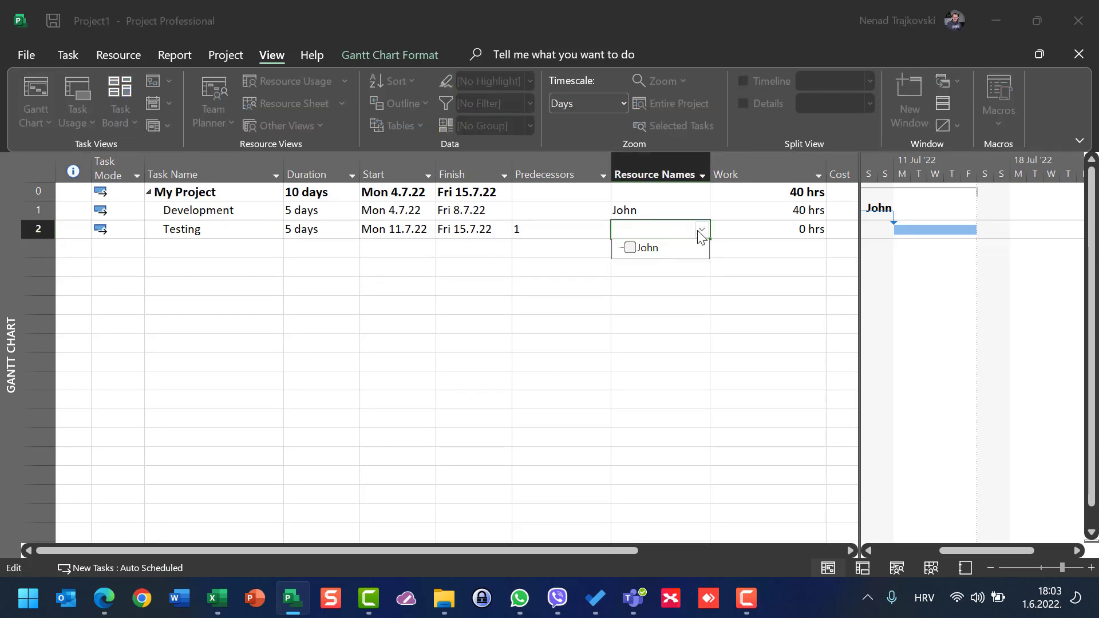
left_click(675, 252)
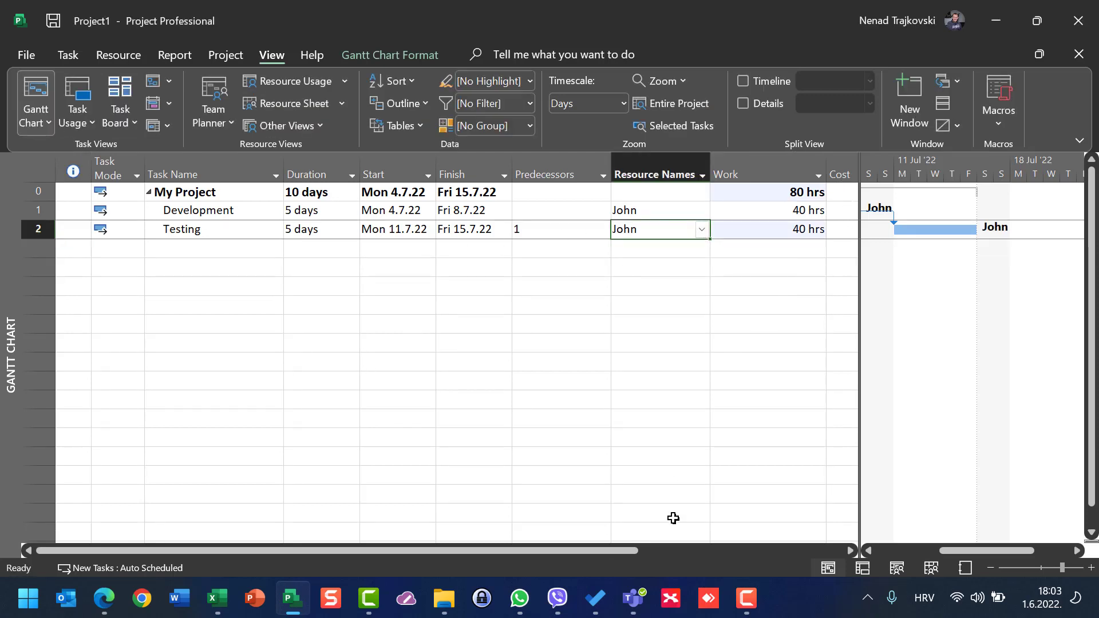
left_click_drag(600, 548, 760, 527)
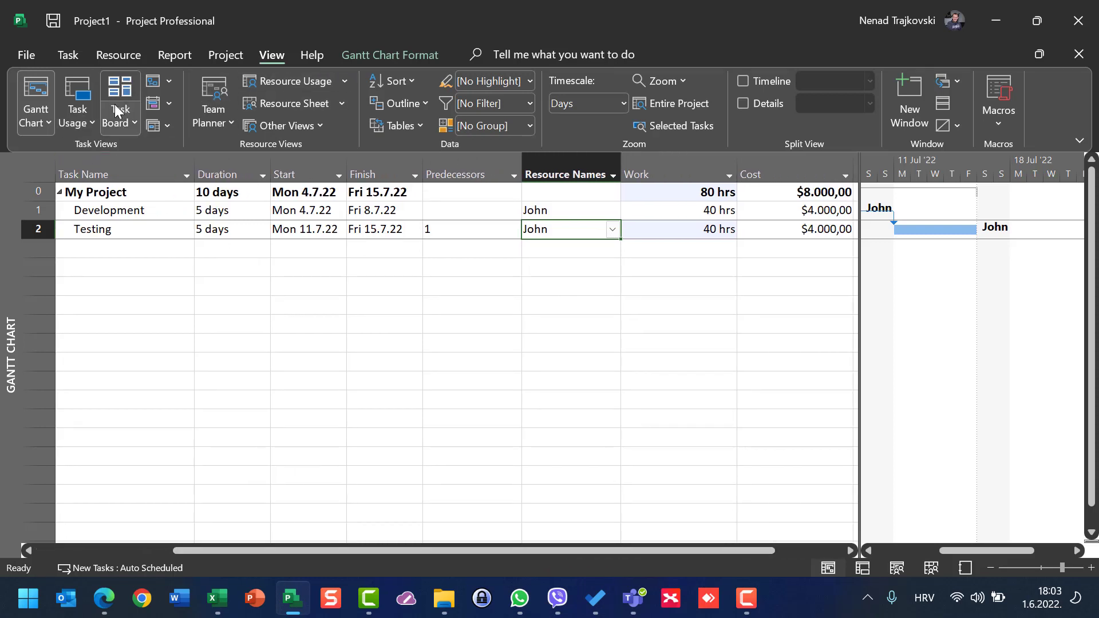
- In Task Usage, switch John's Testing assignment to cost rate table B, then widen the table
left_click(86, 115)
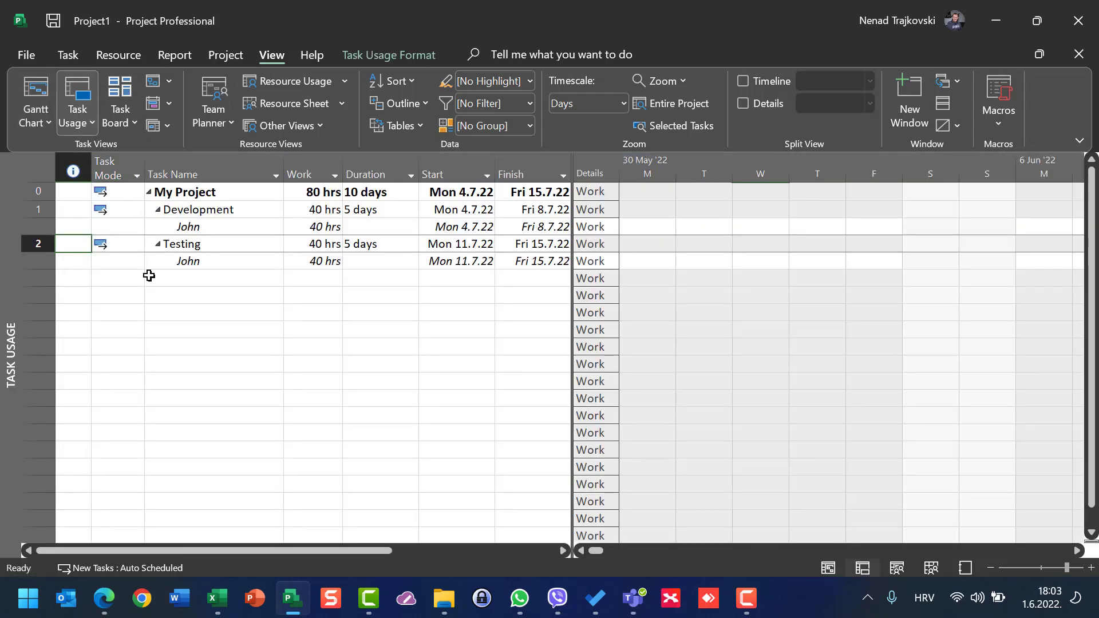
left_click(32, 257)
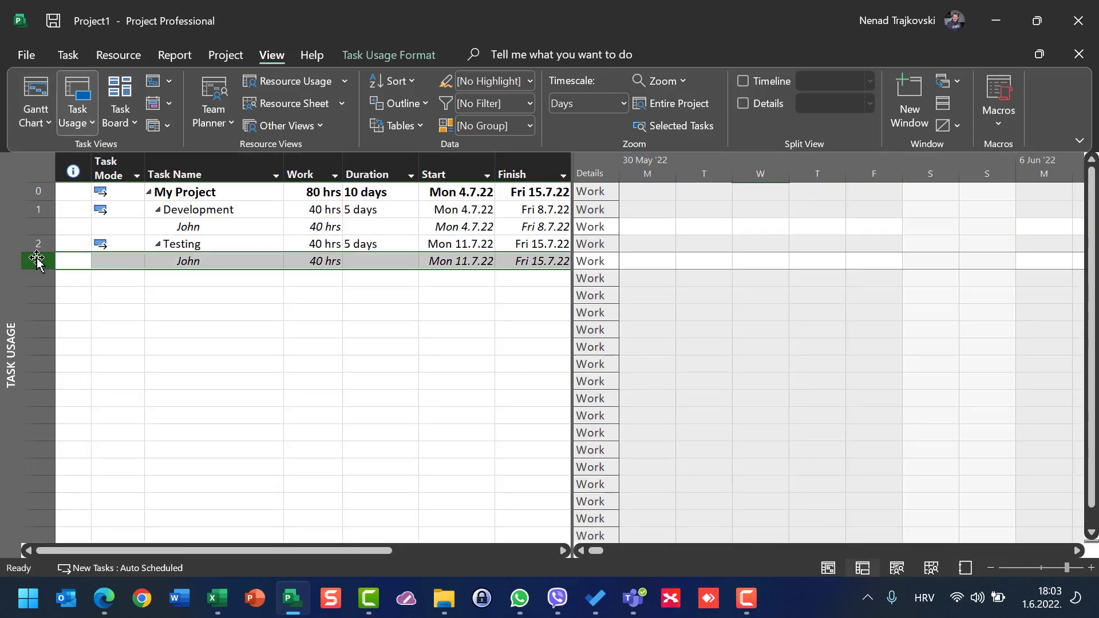
double_click(34, 260)
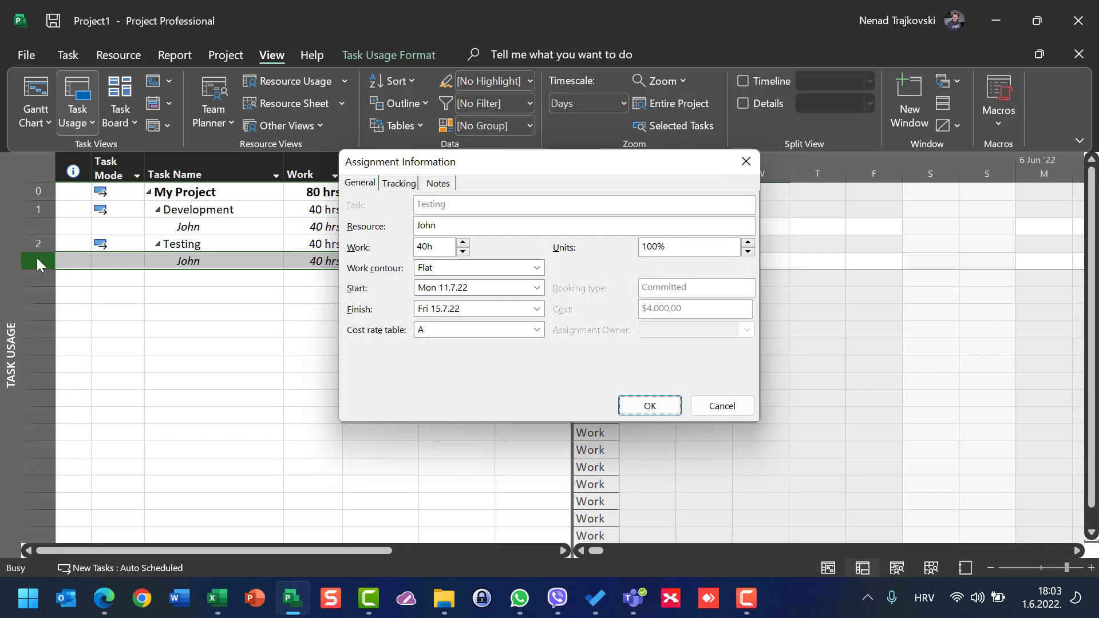
key("Return")
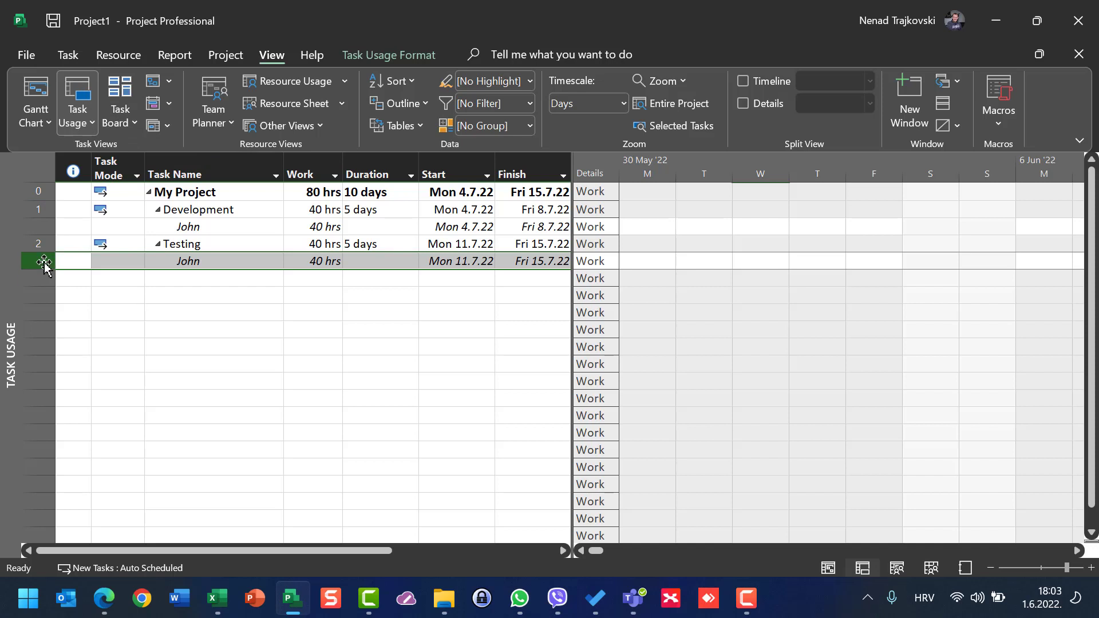
double_click(45, 261)
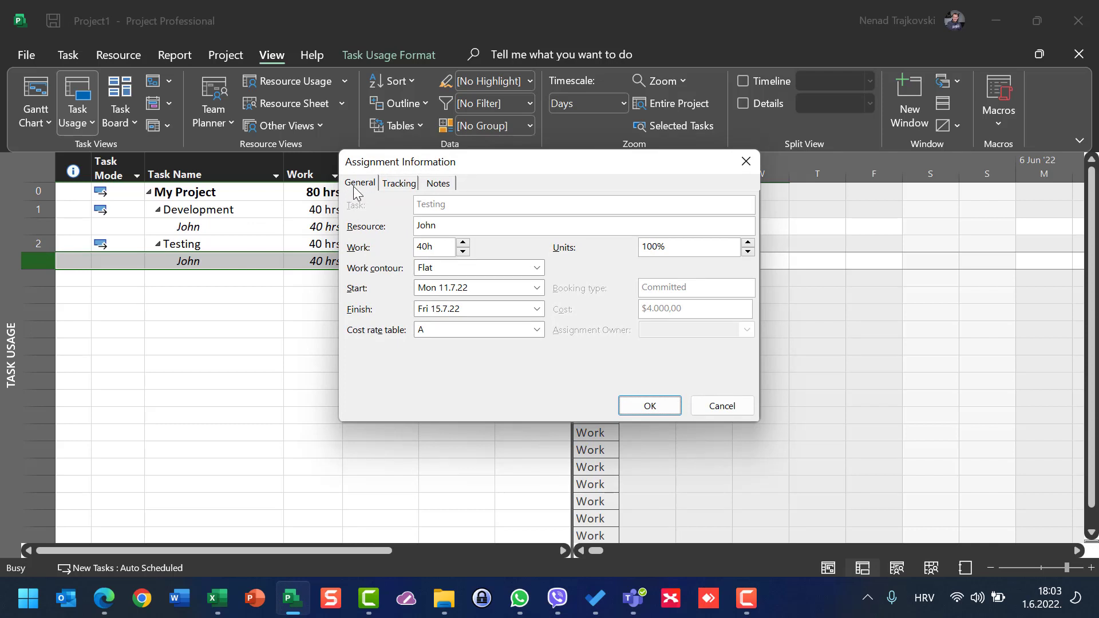
left_click(462, 329)
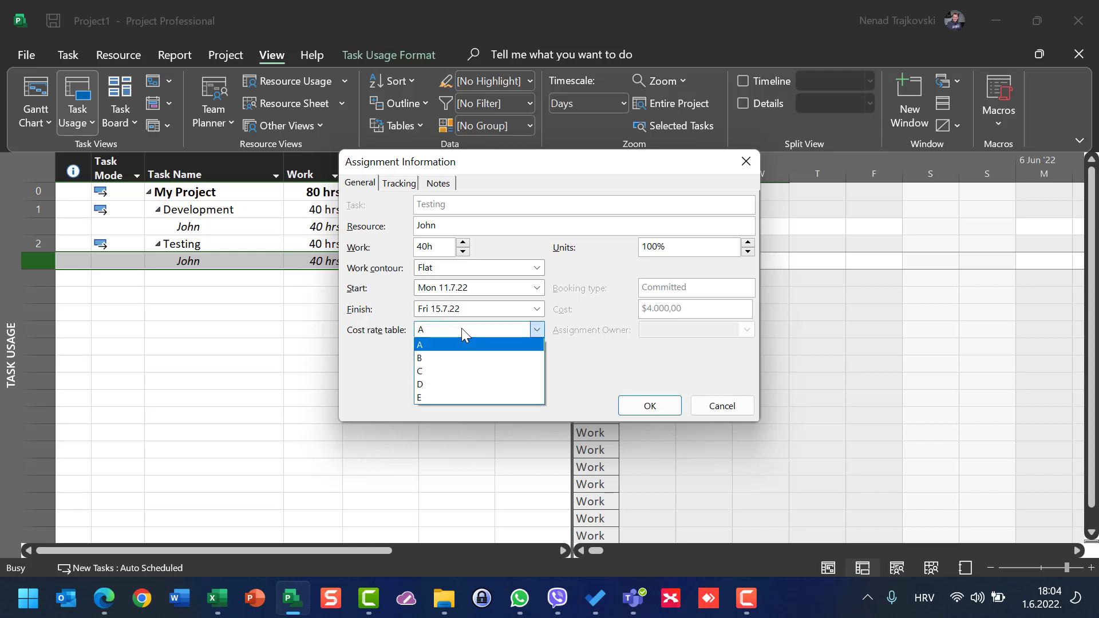
left_click(459, 358)
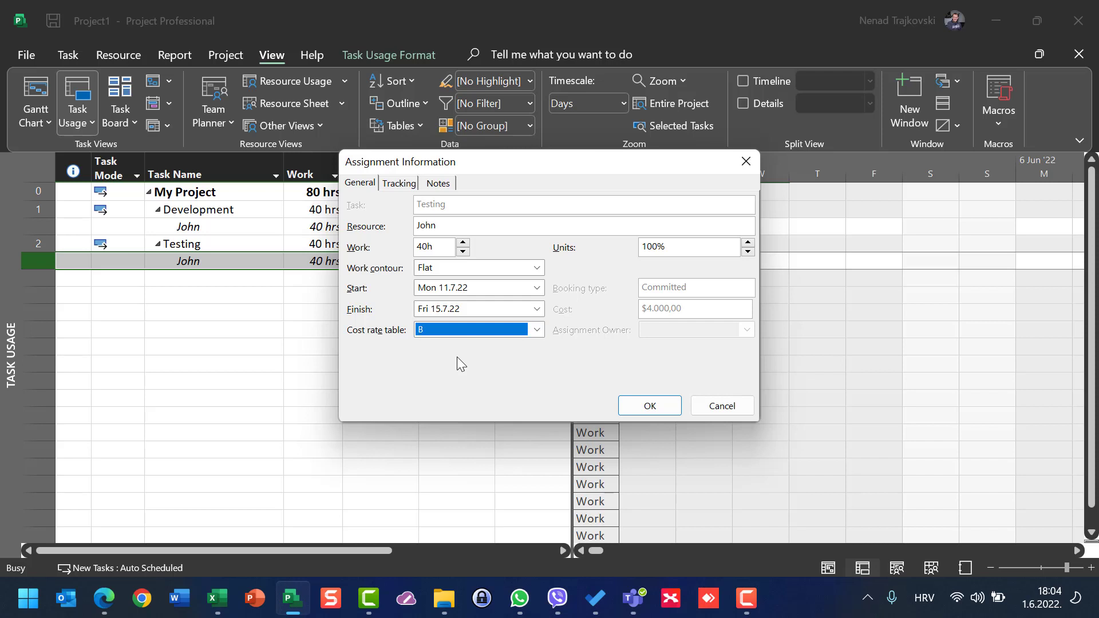
left_click(635, 408)
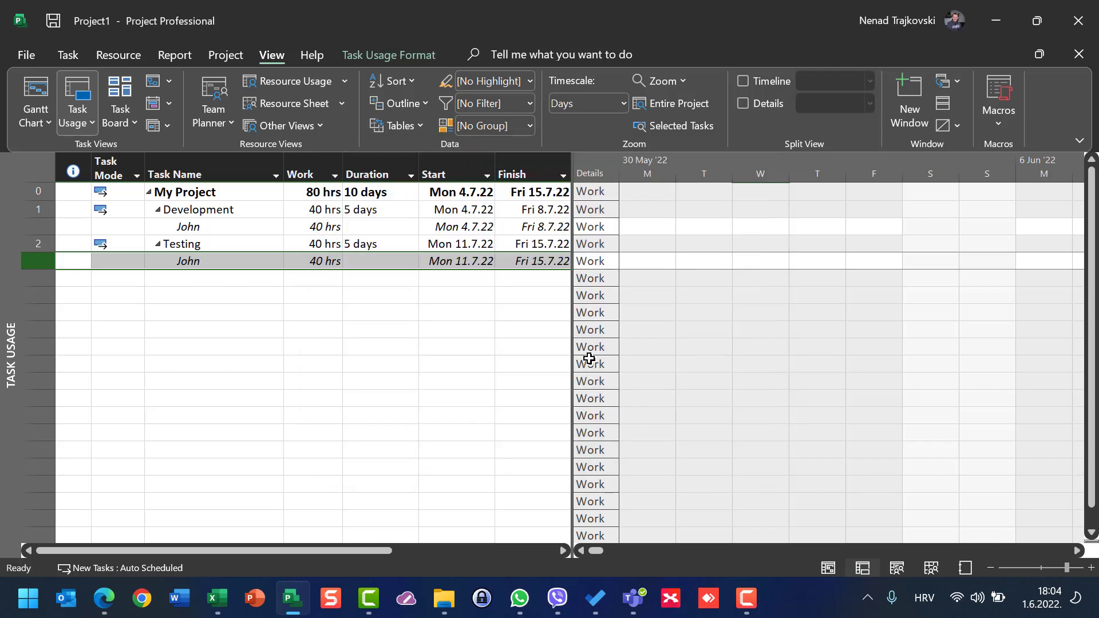
left_click_drag(571, 331, 708, 307)
left_click(668, 165)
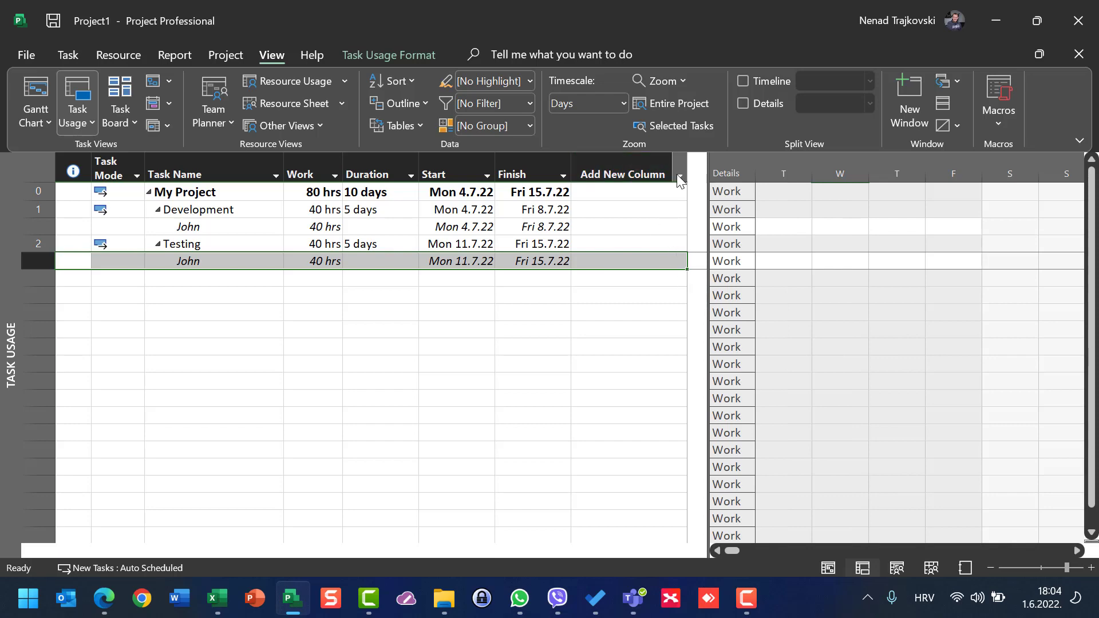
- Add a Cost column to the Task Usage table and select the resource's Testing assignment
type("cost")
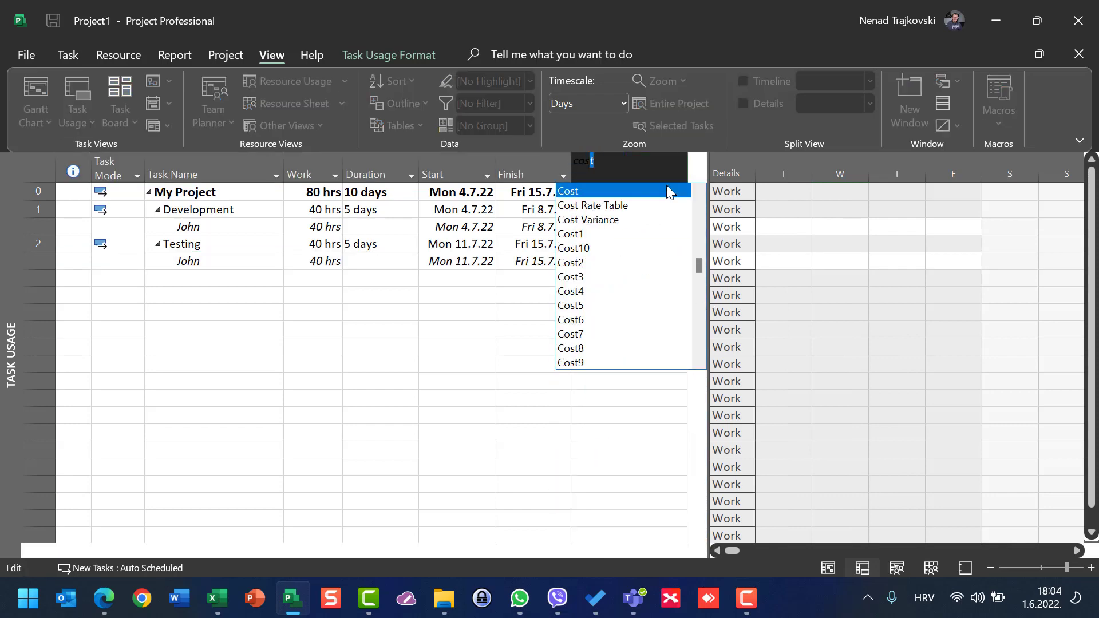
left_click(669, 192)
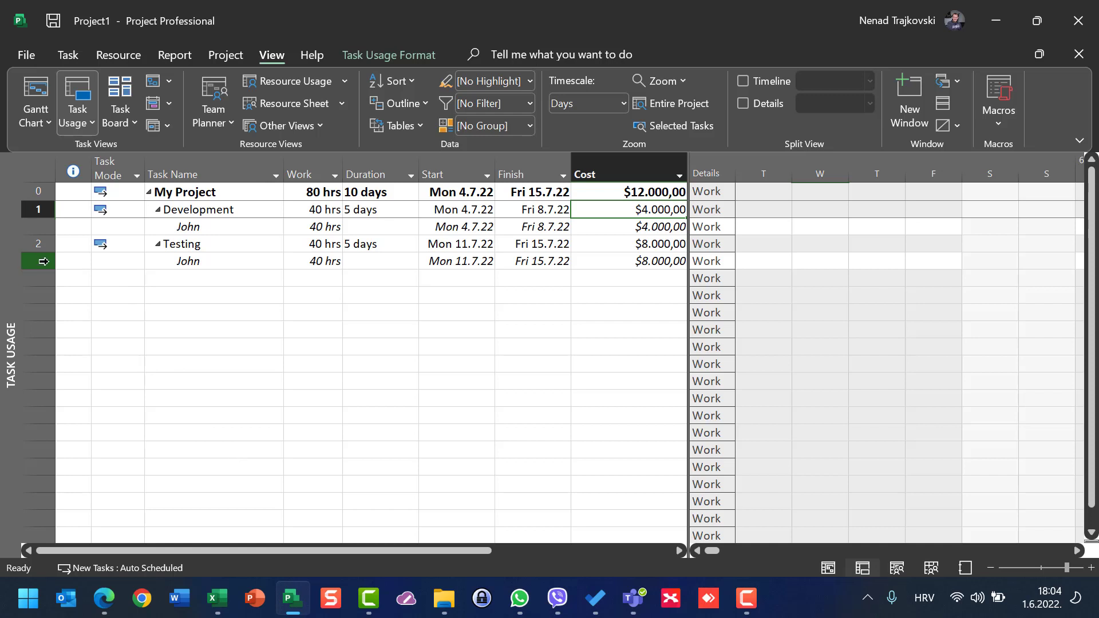
left_click(43, 261)
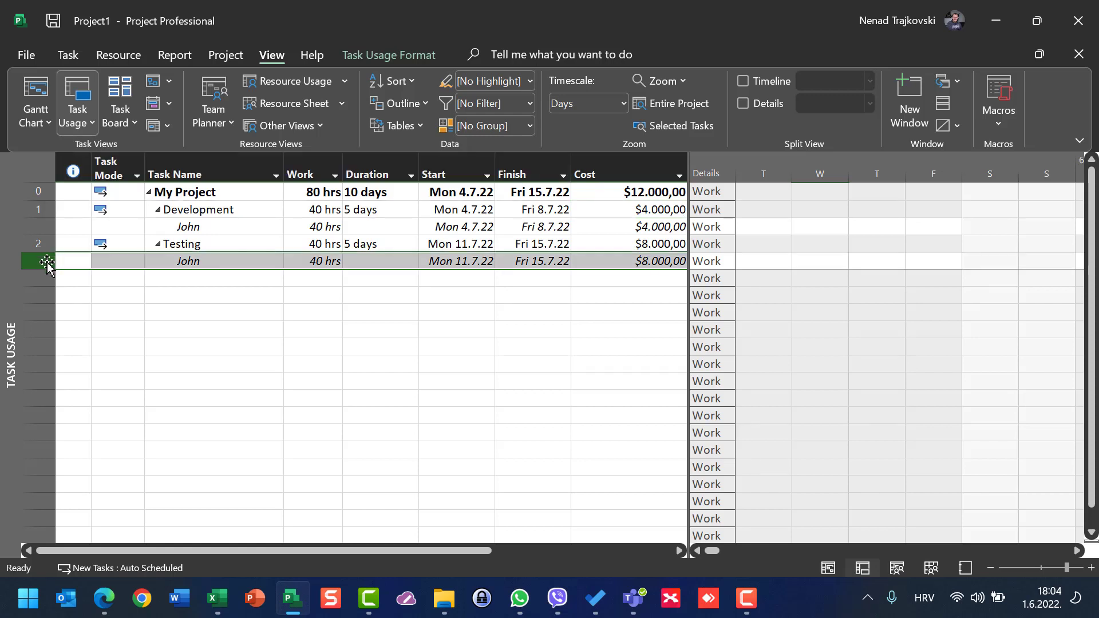
left_click(198, 263)
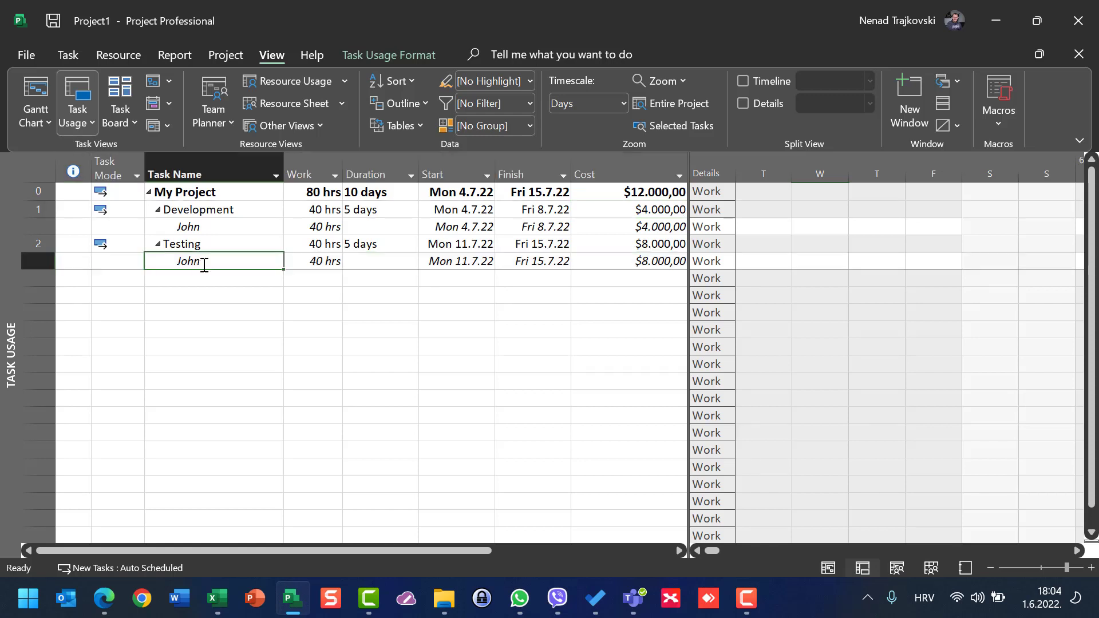
- Set the Testing assignment to cost rate table C, dropping it to $0,00, then show the Resource Sheet
double_click(55, 264)
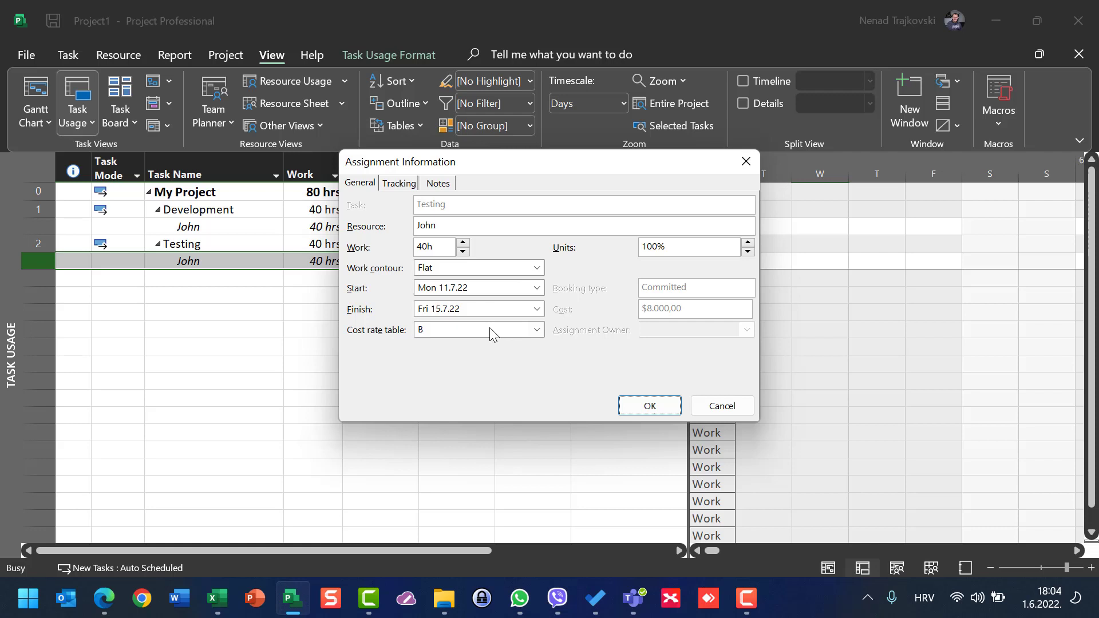
left_click(489, 330)
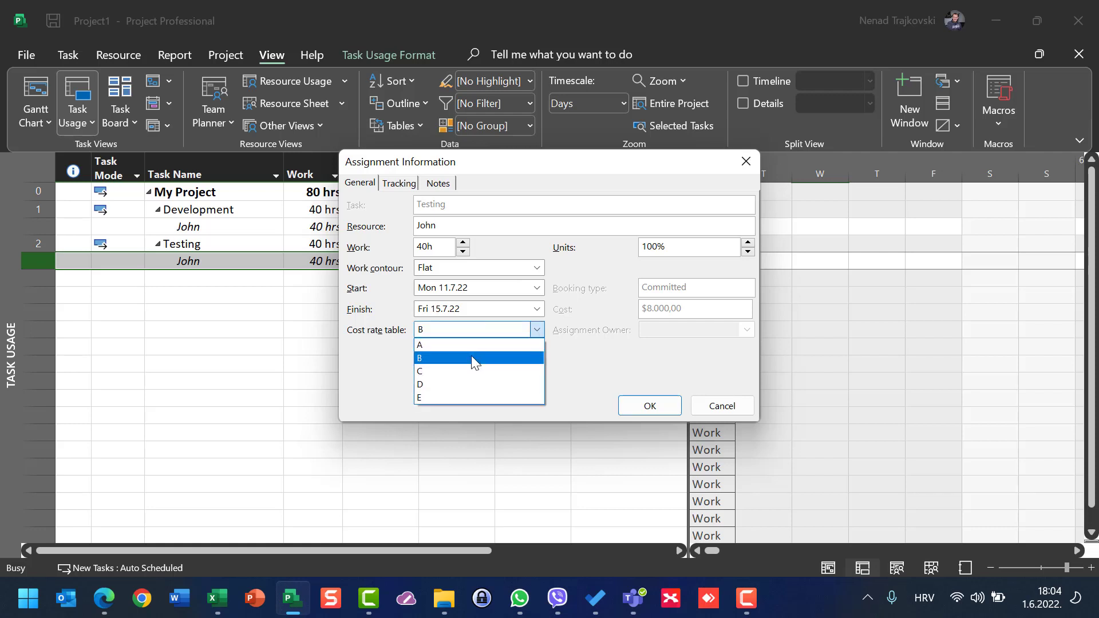
left_click(474, 371)
left_click(639, 406)
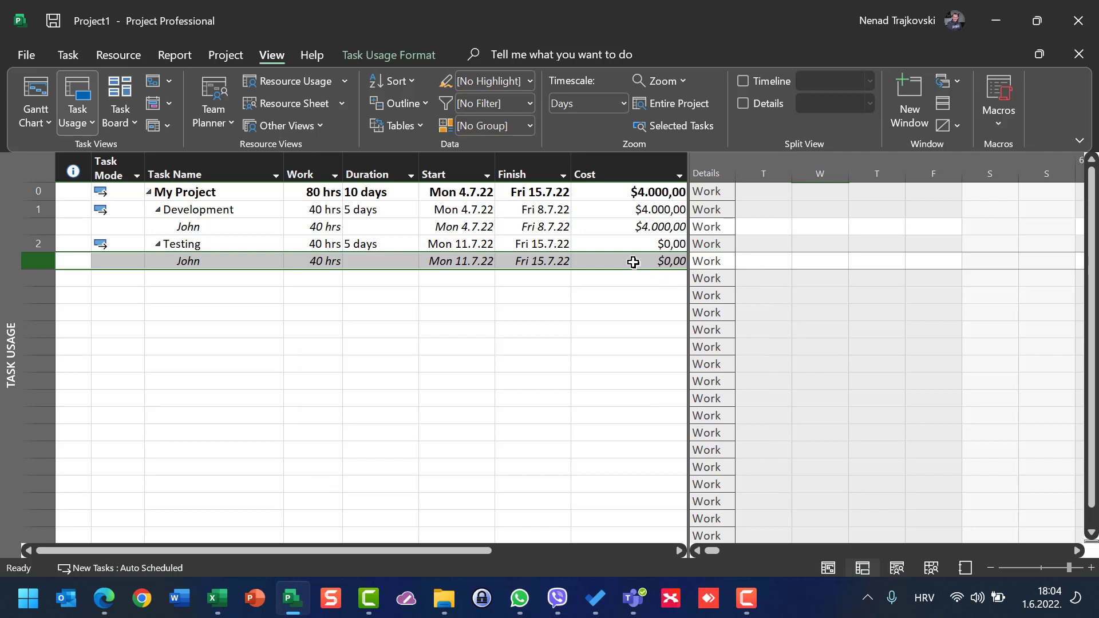
left_click(274, 98)
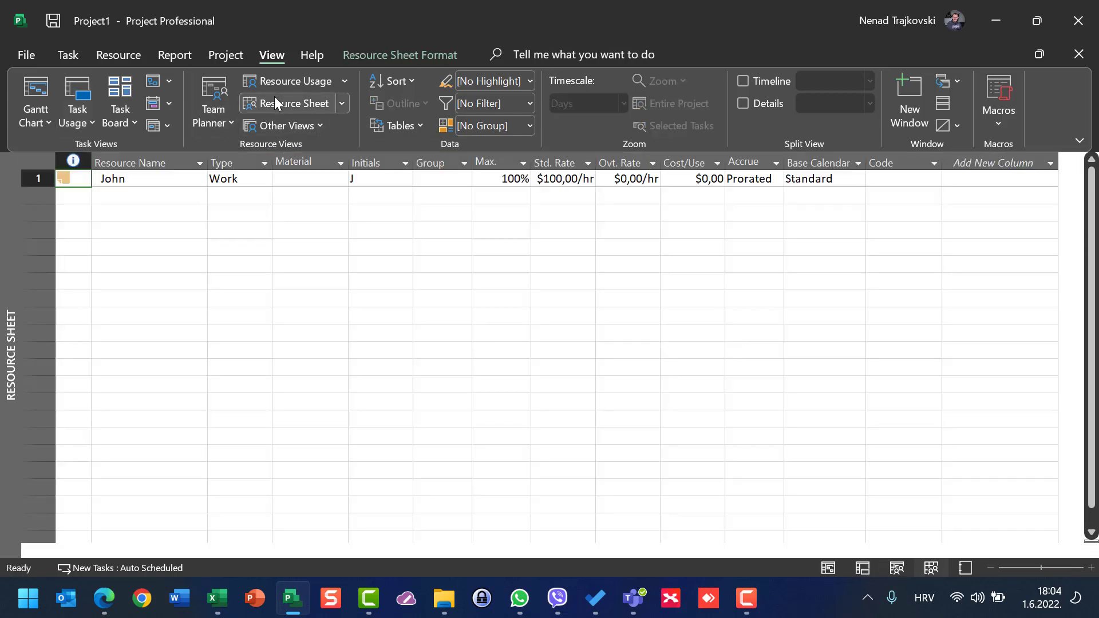
- Add 'Apply Tab C for Project Manager' to the resource's notes, then return to Task Usage
double_click(29, 178)
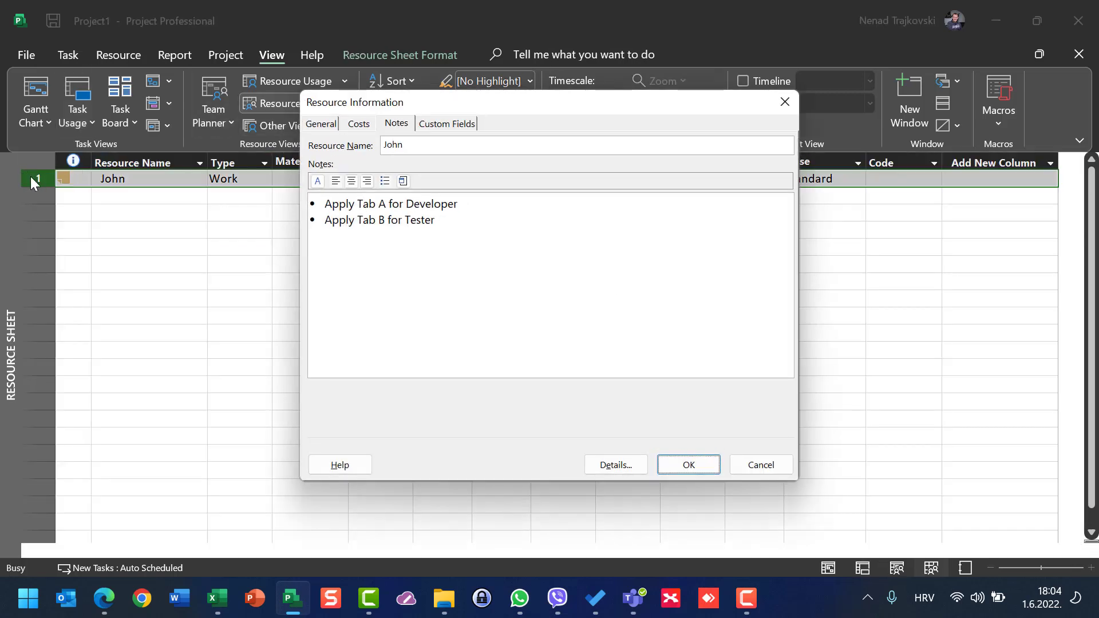
left_click(367, 127)
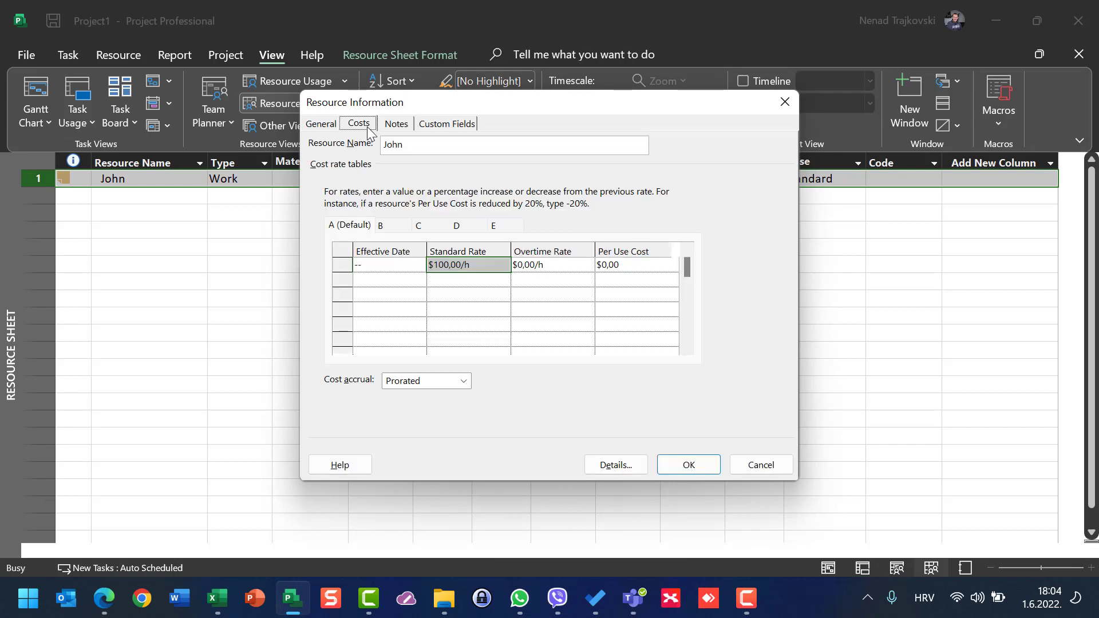
left_click(435, 228)
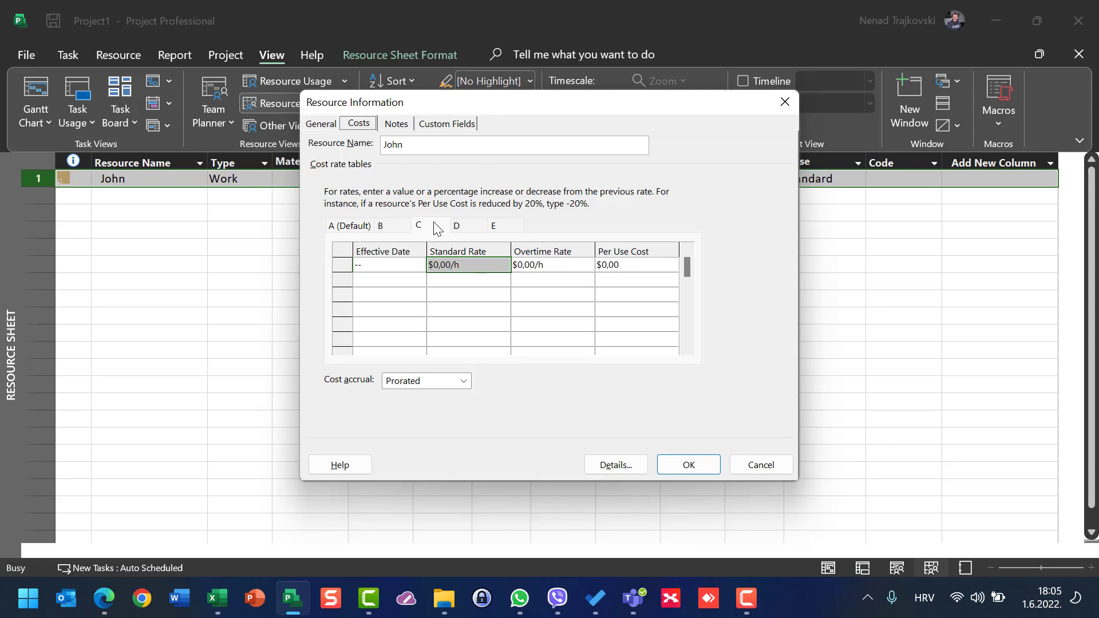
left_click(392, 126)
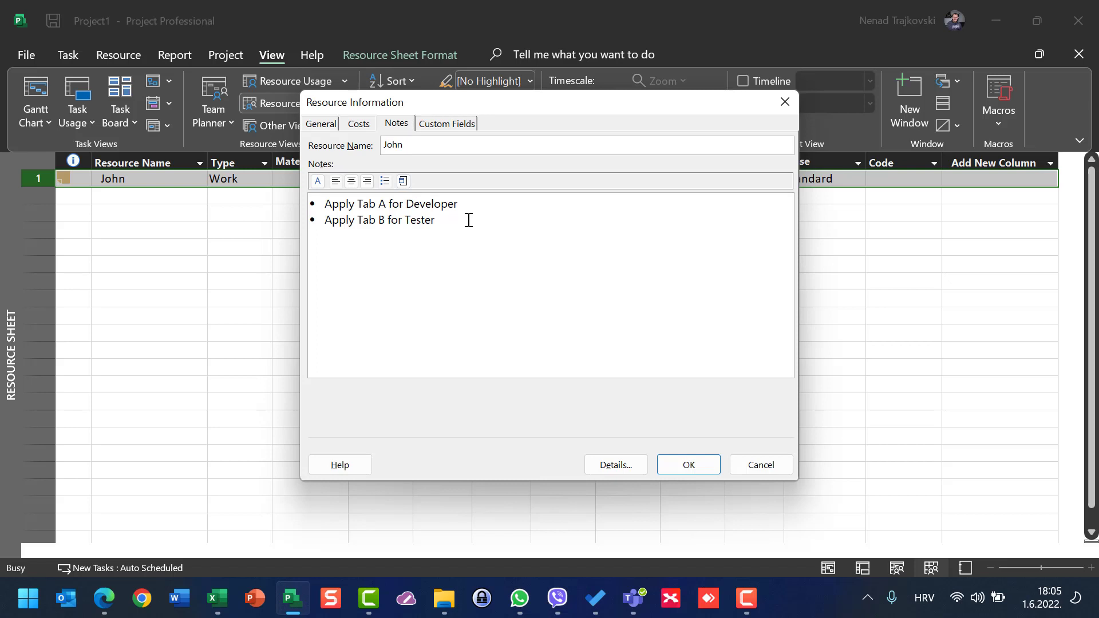
type("Apply Tab C for Project Manager")
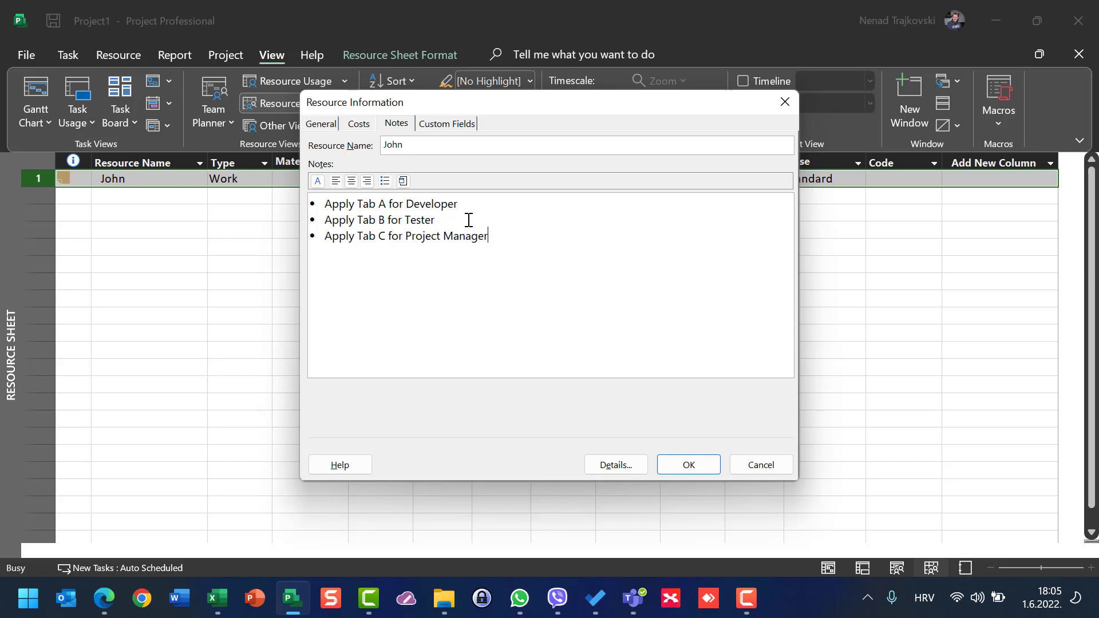
left_click(689, 465)
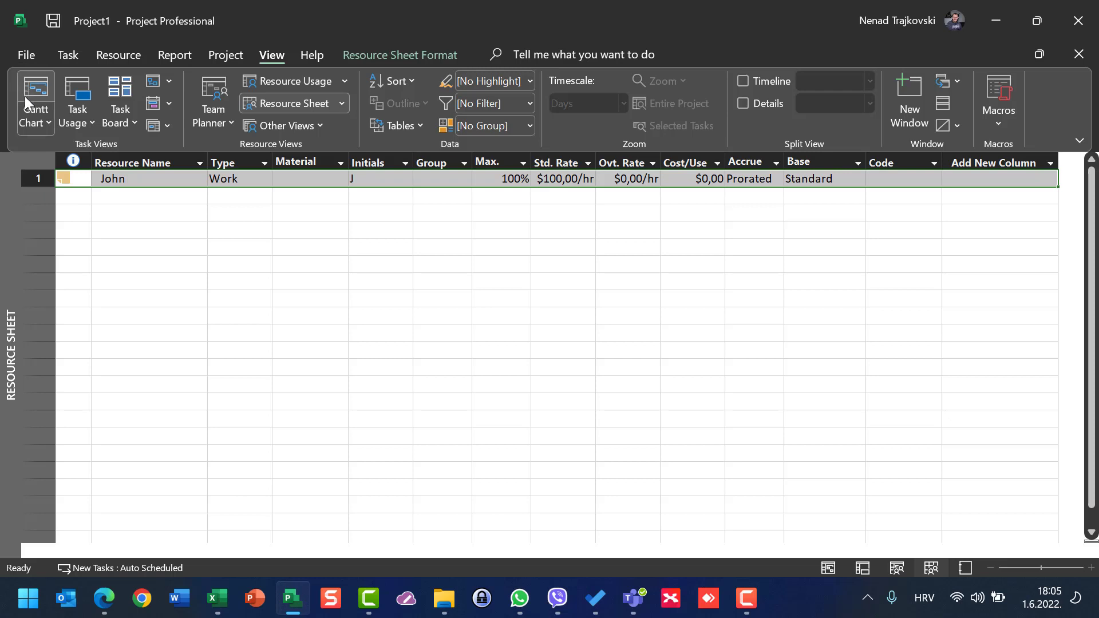
left_click(77, 95)
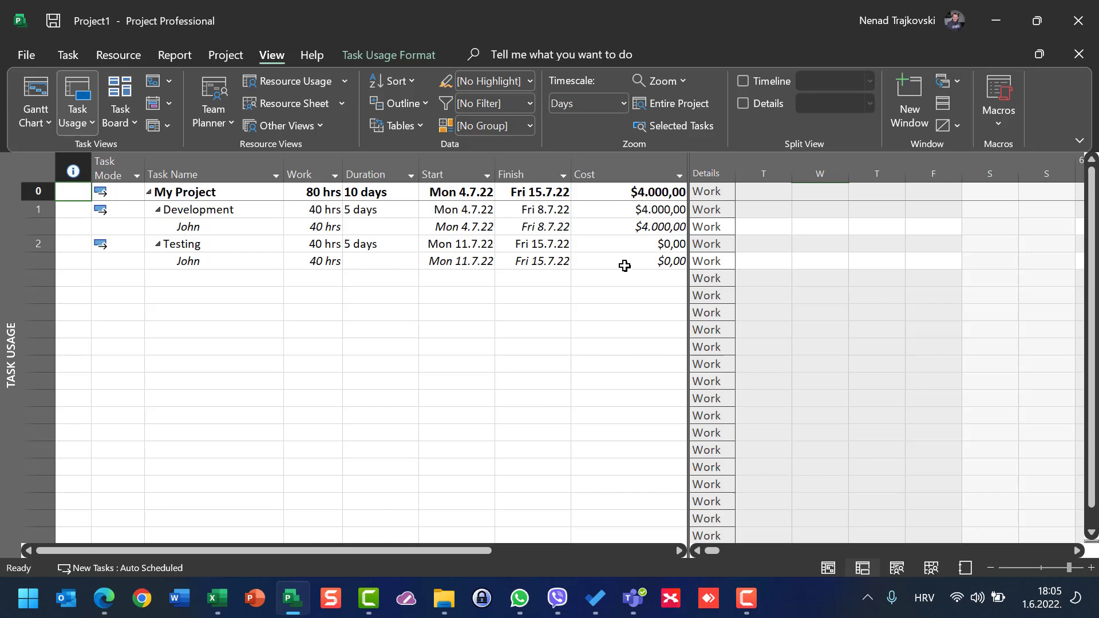
- Set cost rate table C's standard rate to $300/h, making Testing cost $12.000,00
left_click(304, 108)
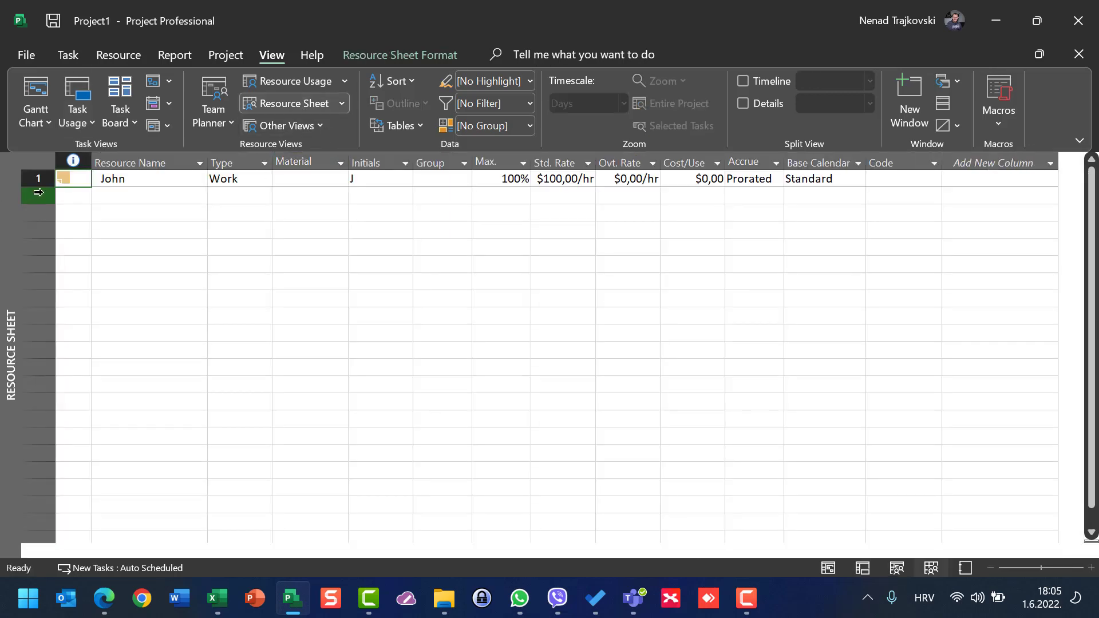
double_click(34, 176)
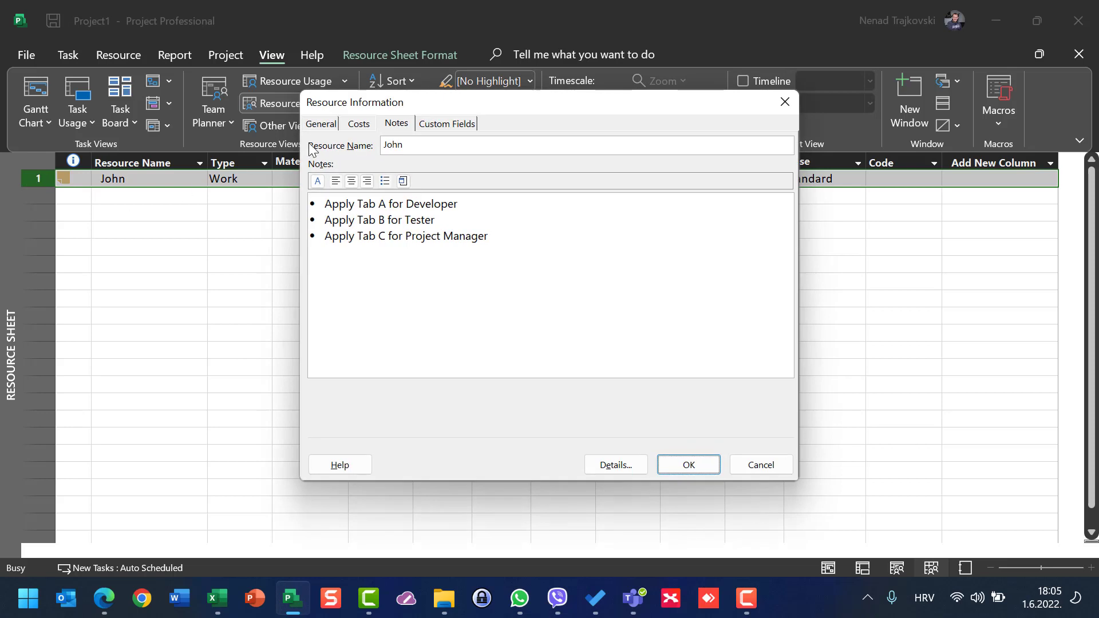
left_click(365, 129)
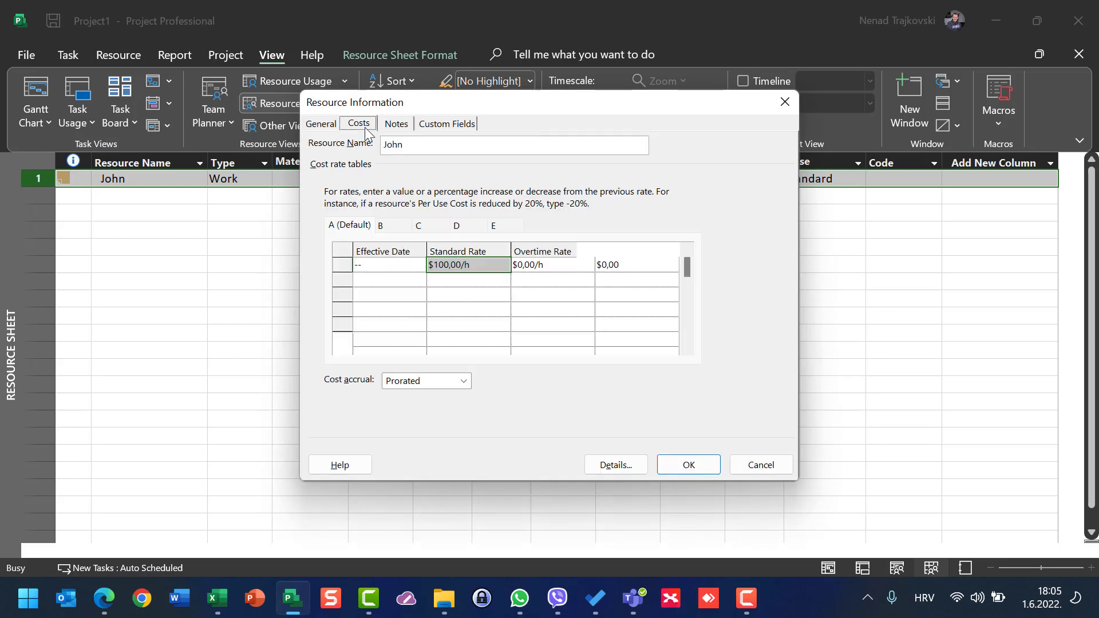
left_click(417, 227)
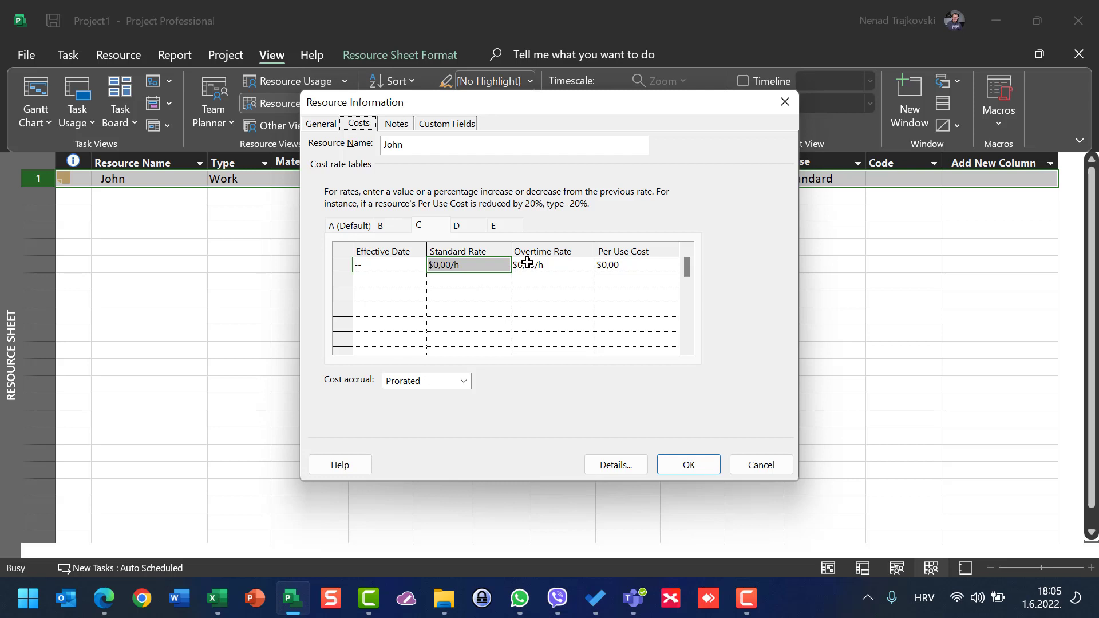
left_click(452, 269)
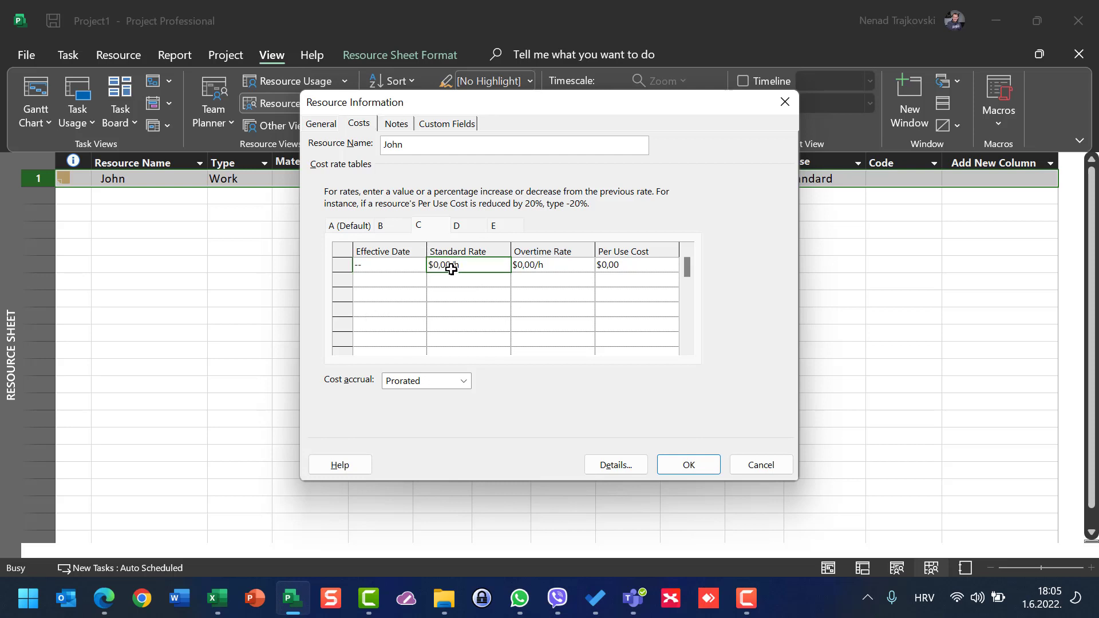
type("300")
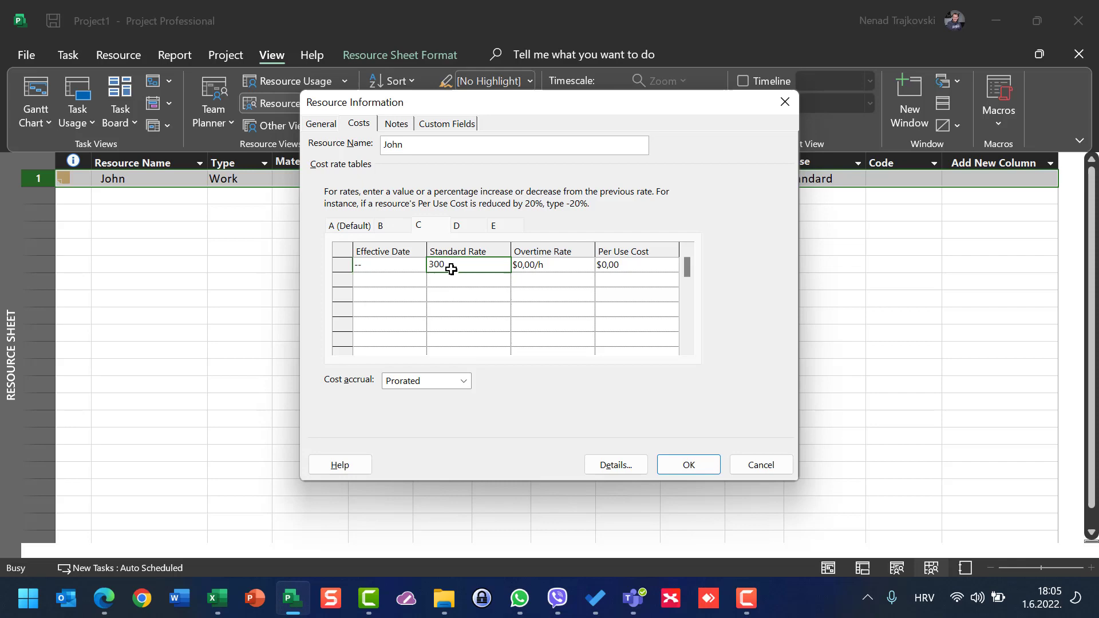
left_click(690, 464)
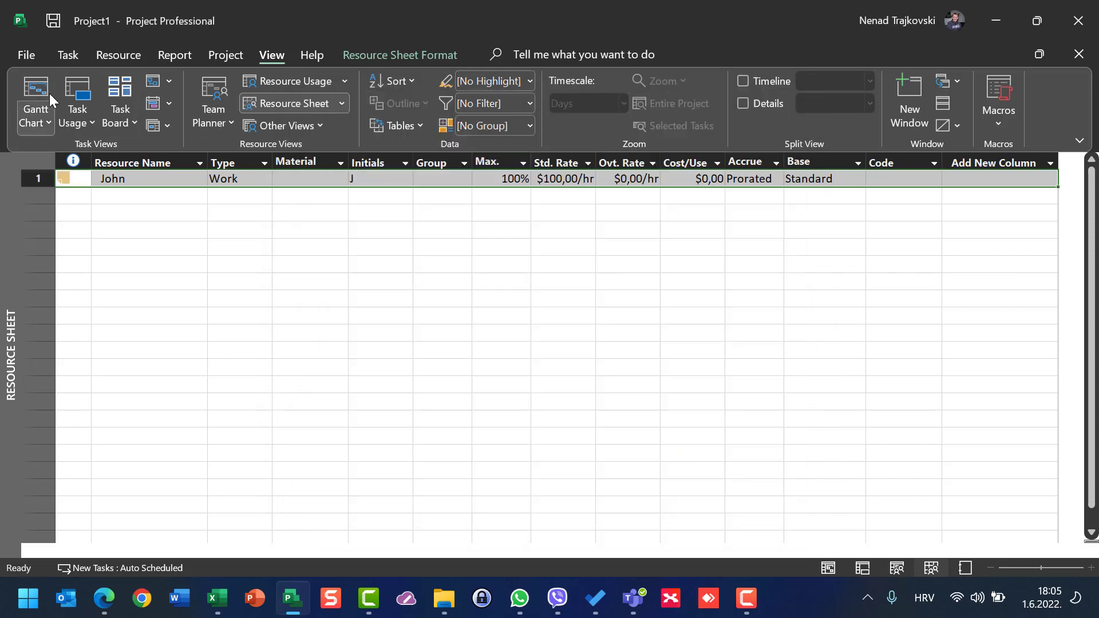
left_click(75, 101)
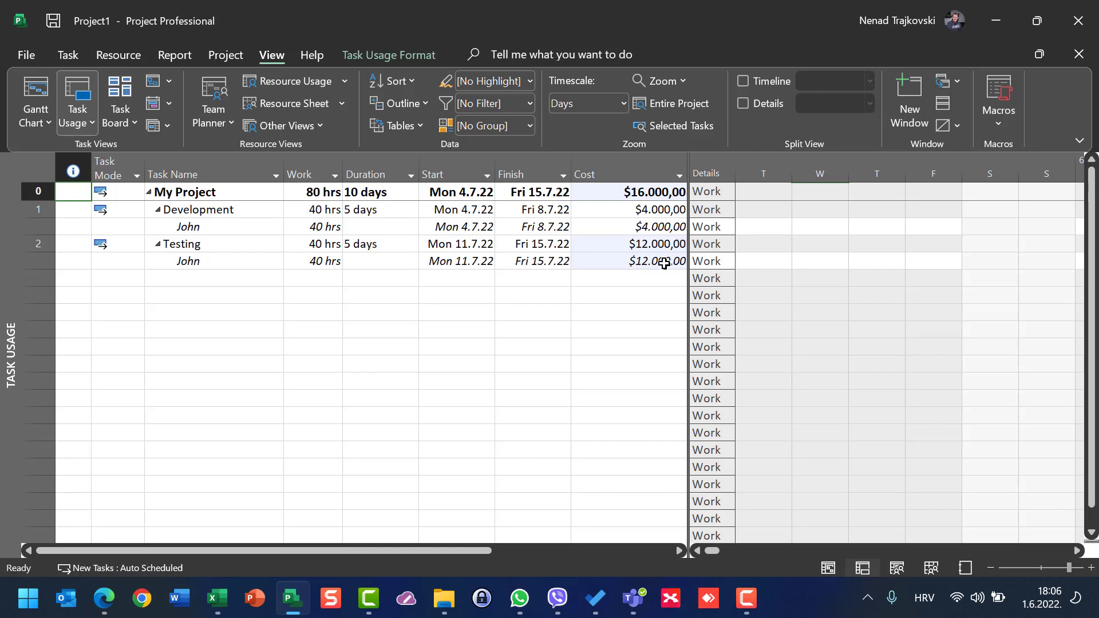
- Add a 5-day 'Project Management' task with Testing (task 2) as its predecessor
left_click(26, 90)
left_click(177, 247)
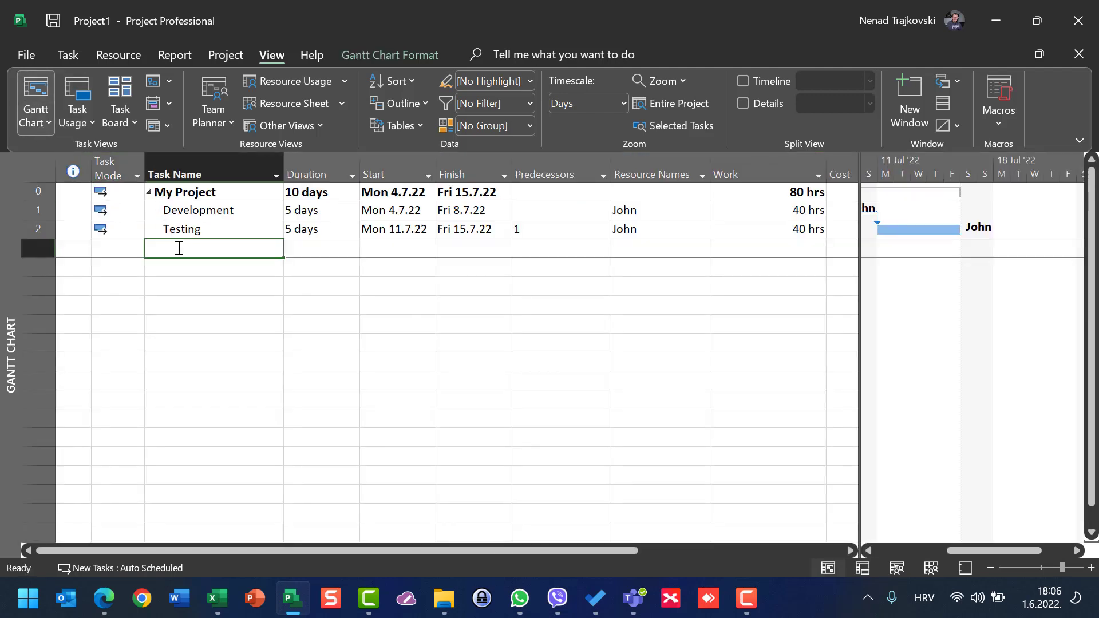
type("Proje")
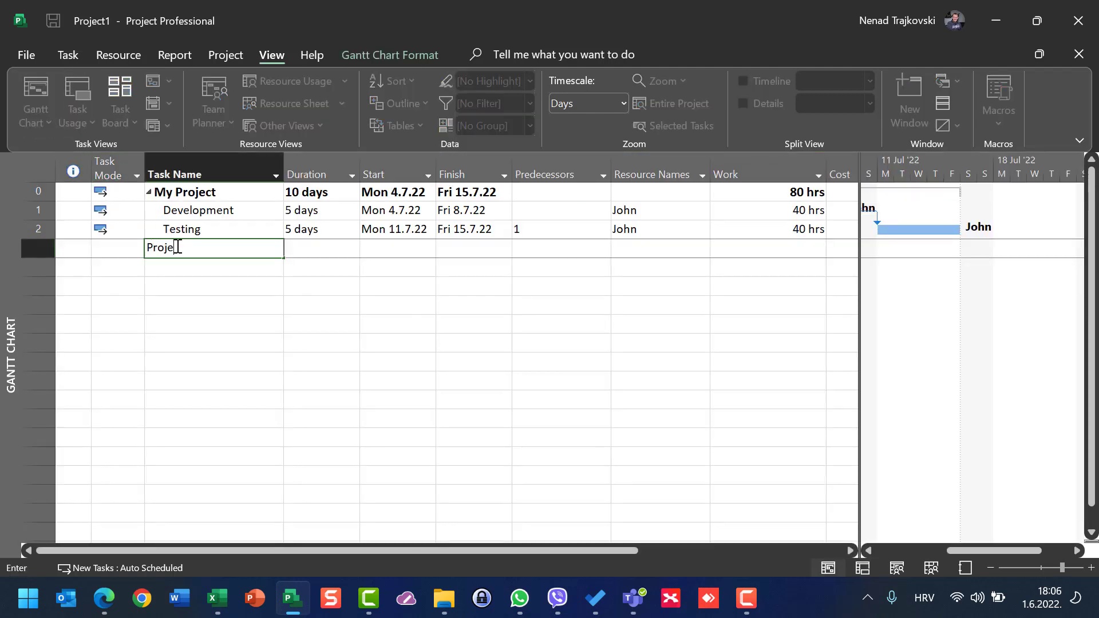
type("ct Management")
key("Return")
key("Up")
key("Right")
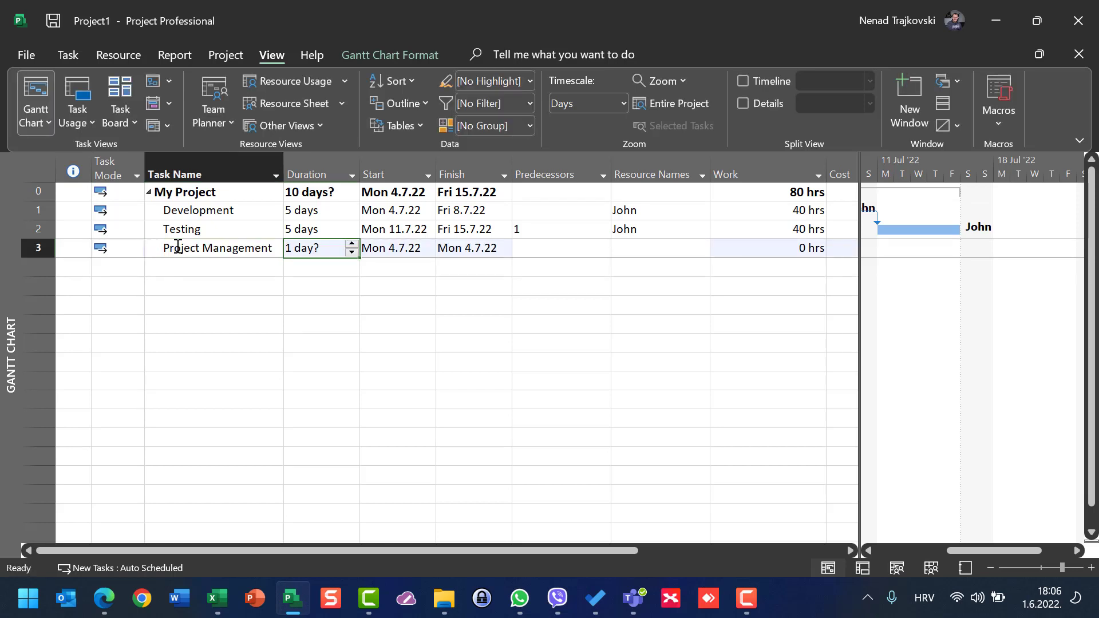
type("5")
key("Tab")
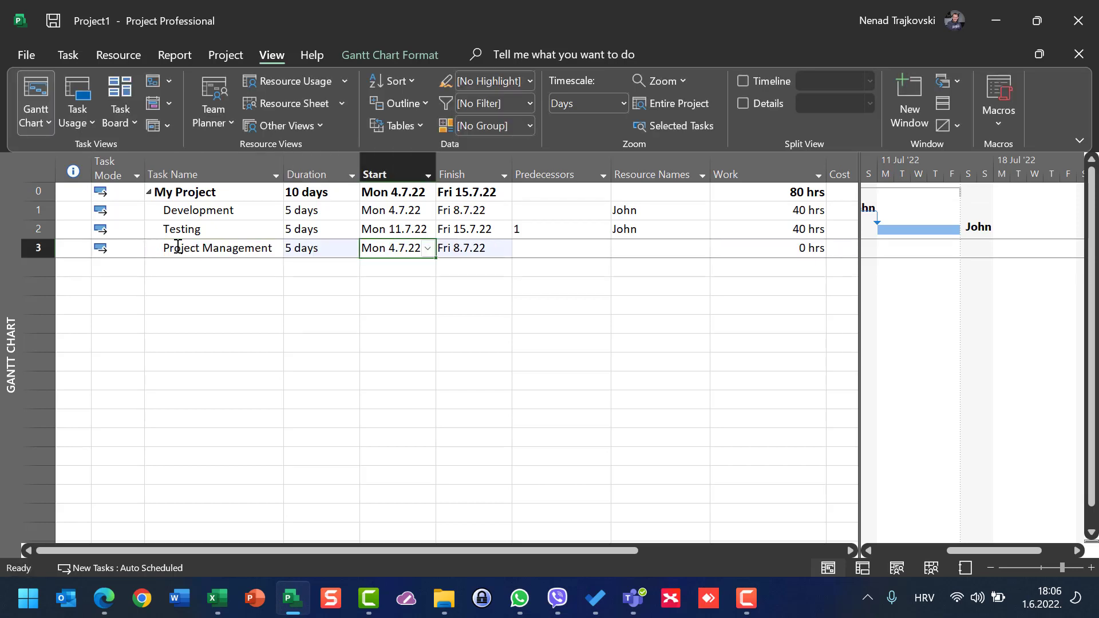
key("Tab")
key("Tab")
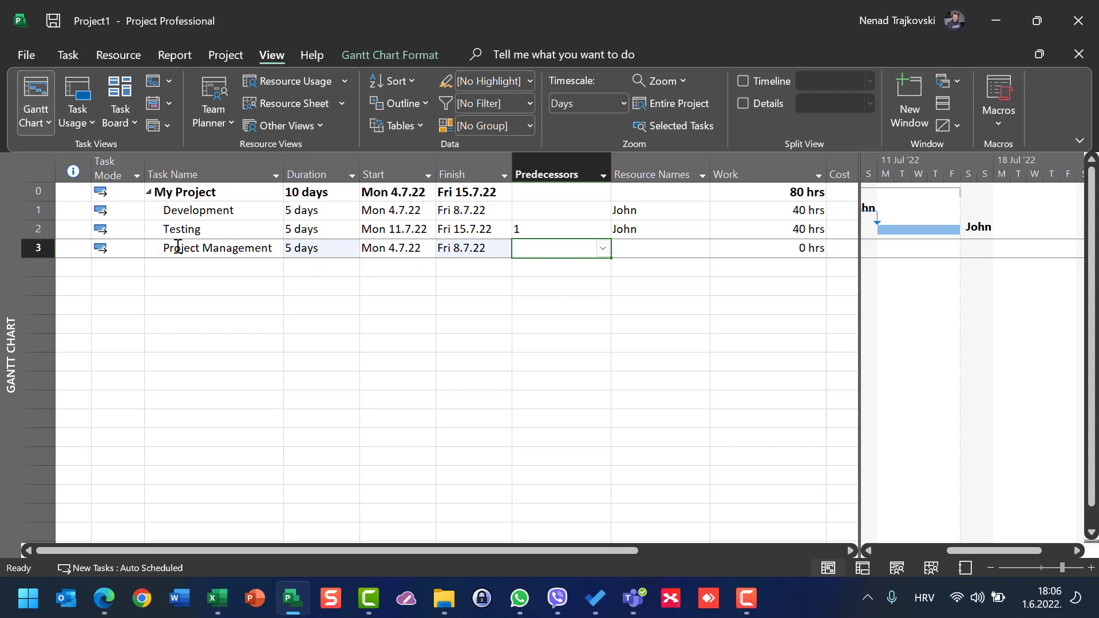
type("2")
key("Tab")
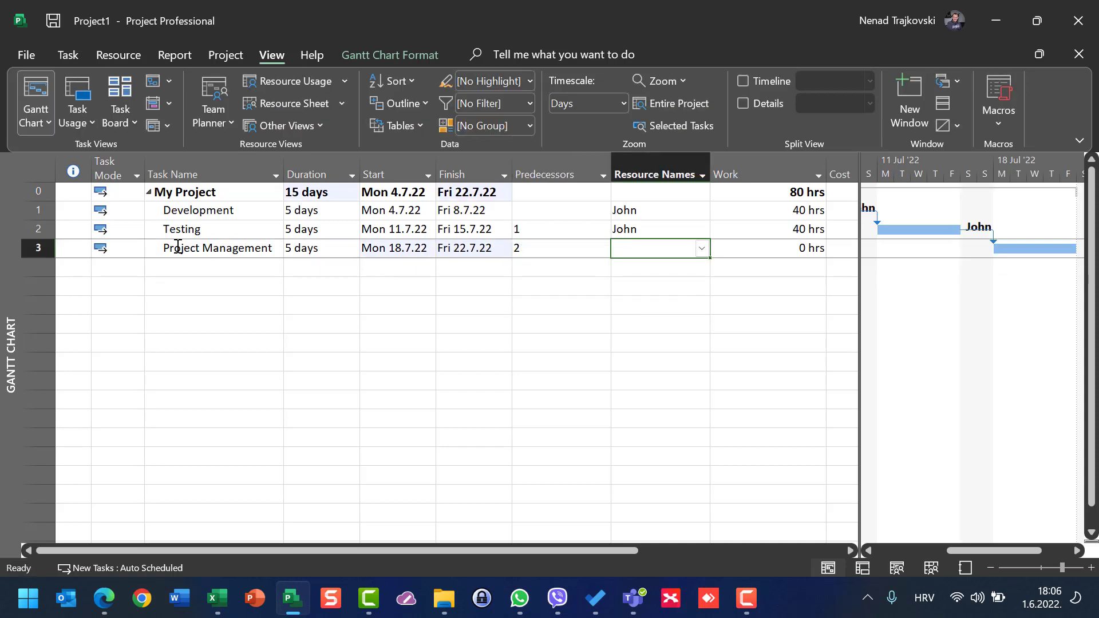
- Assign the resource to Project Management, costing $4.000,00 for 40 hrs
left_click(702, 249)
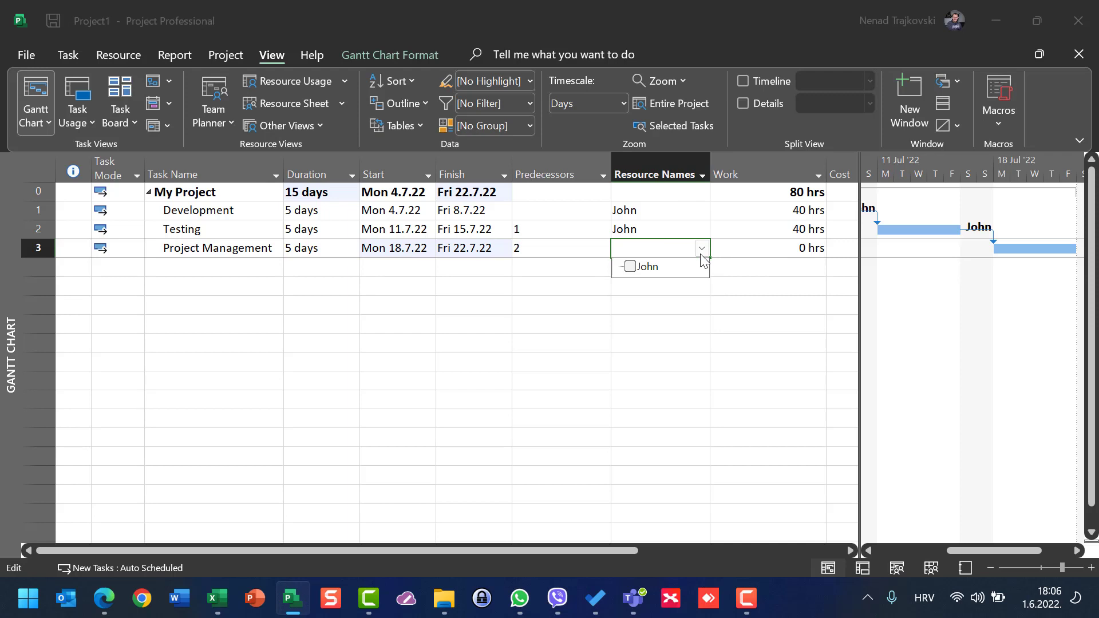
left_click(677, 268)
key("Return")
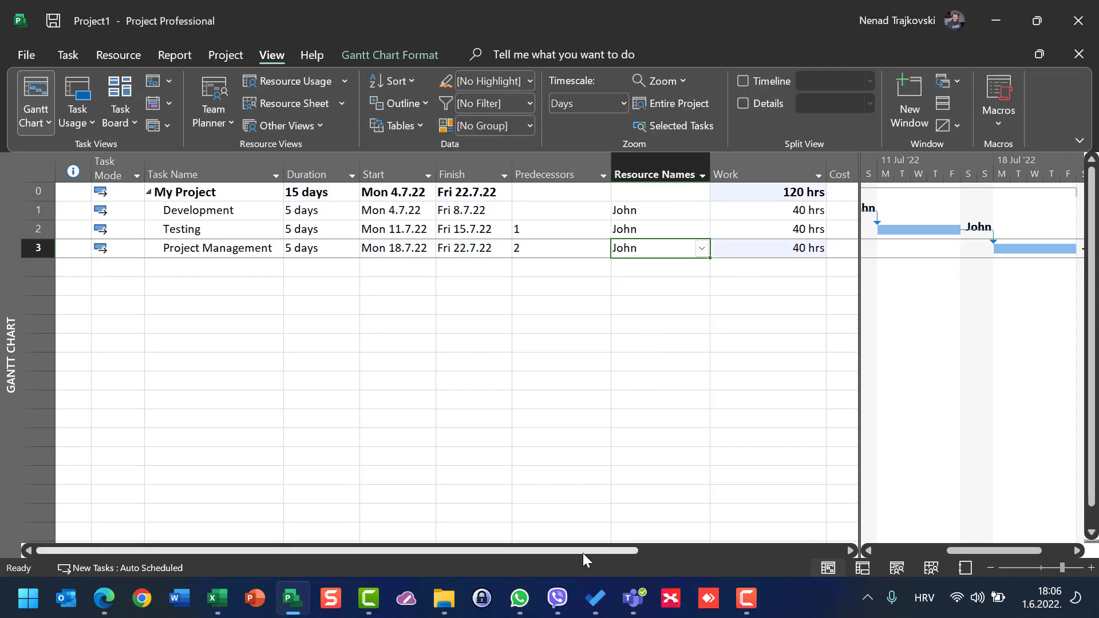
left_click(851, 550)
left_click(847, 548)
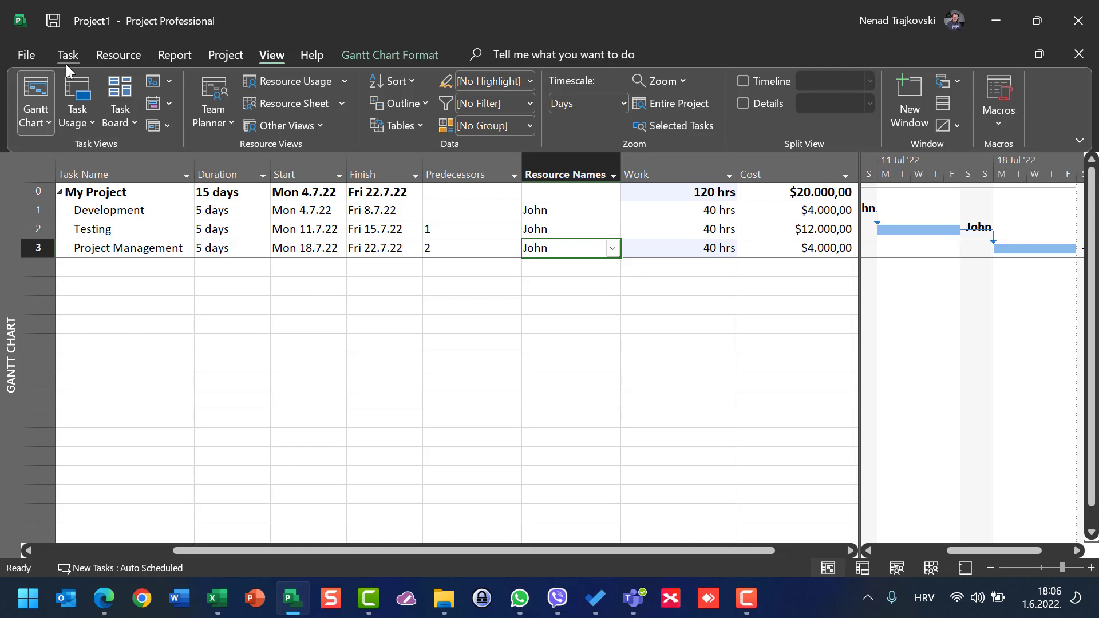
- In Task Usage, set the Testing assignment to cost rate table B ($8.000,00)
left_click(78, 93)
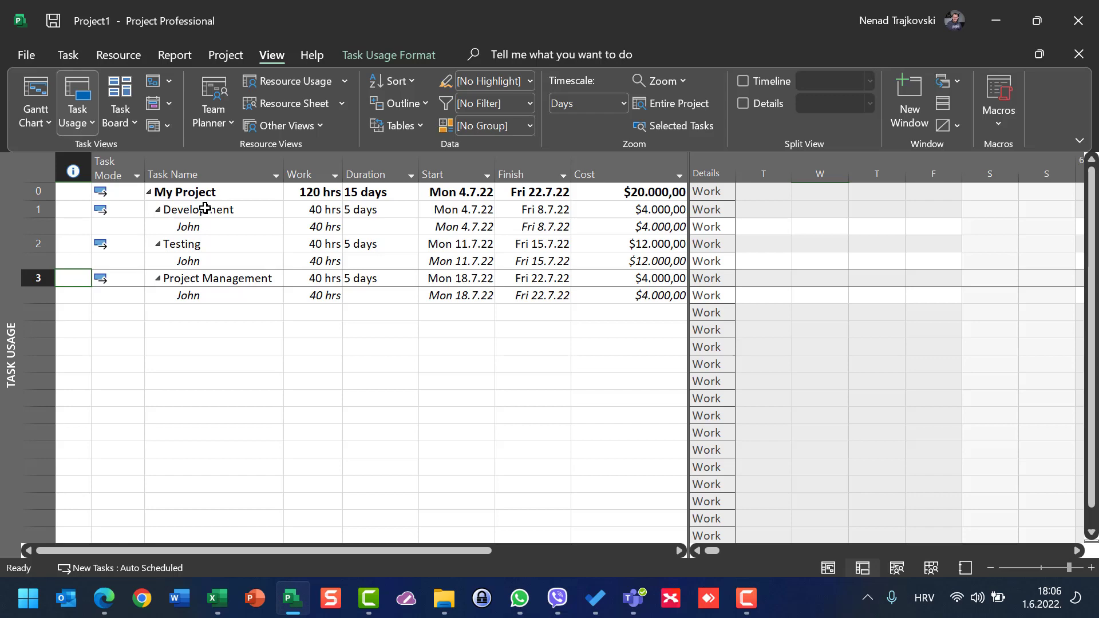
left_click(38, 261)
double_click(38, 262)
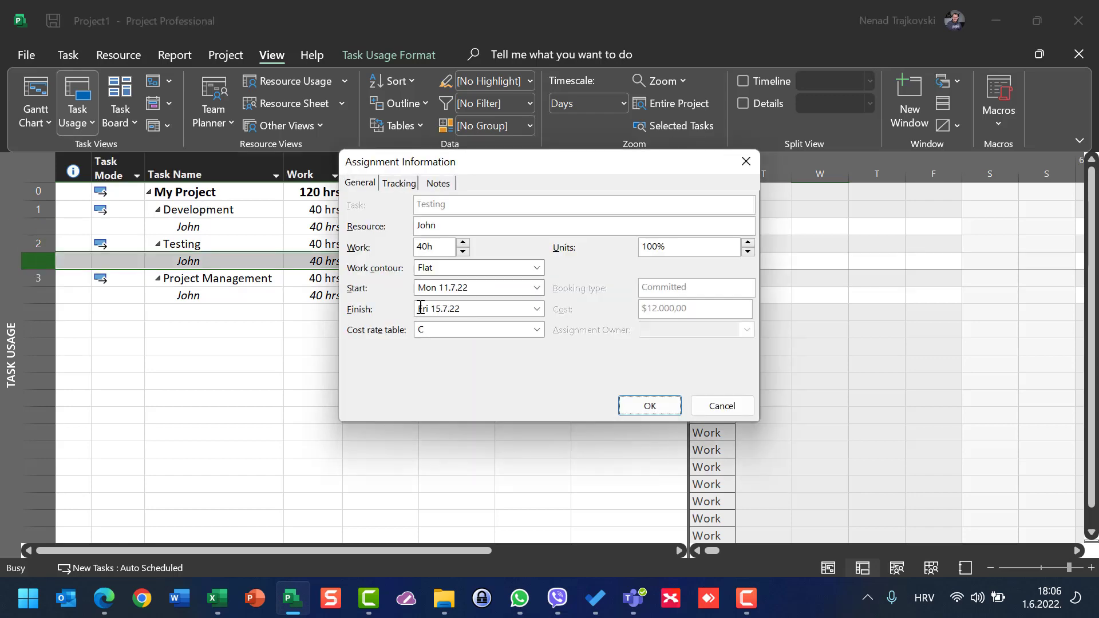
left_click(456, 331)
left_click(436, 356)
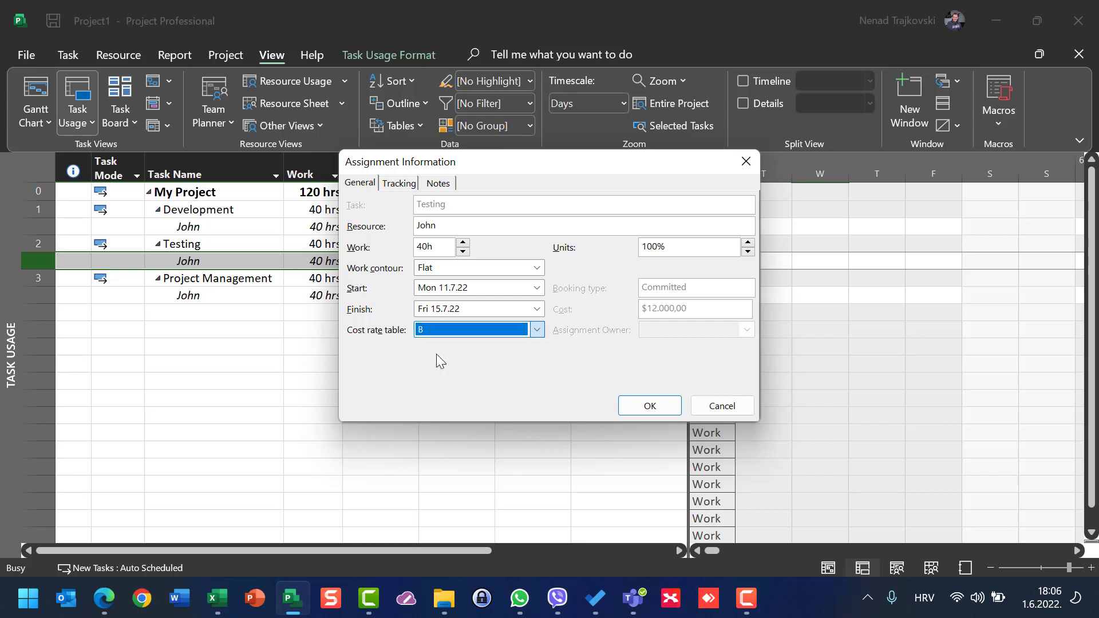
left_click(640, 405)
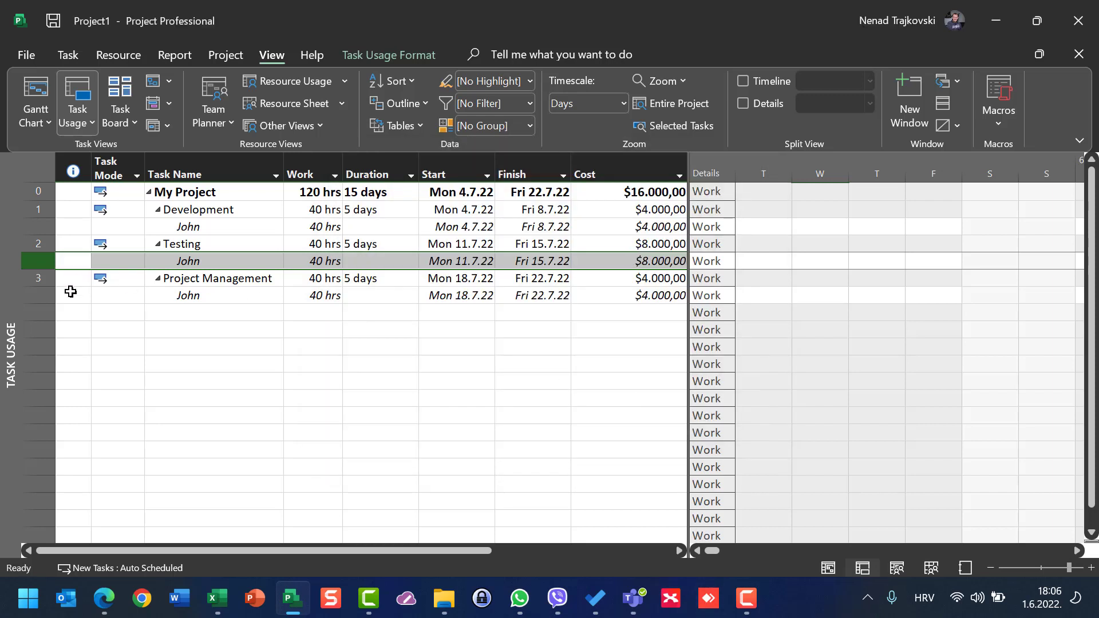
- Set the Project Management assignment to cost rate table C ($12.000,00)
left_click(26, 295)
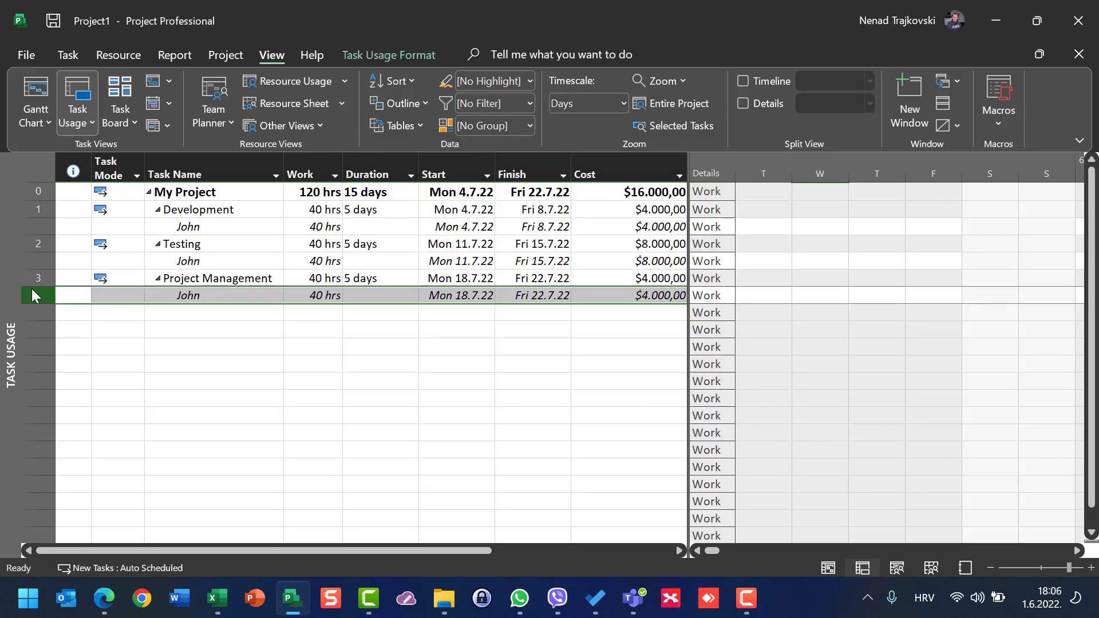
double_click(39, 296)
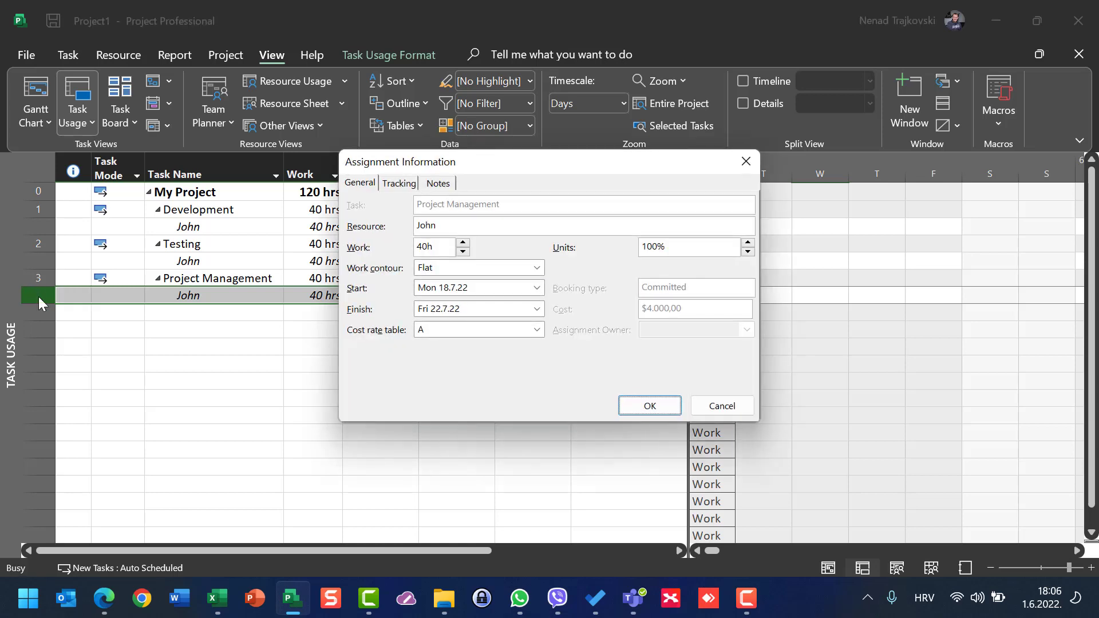
left_click(506, 332)
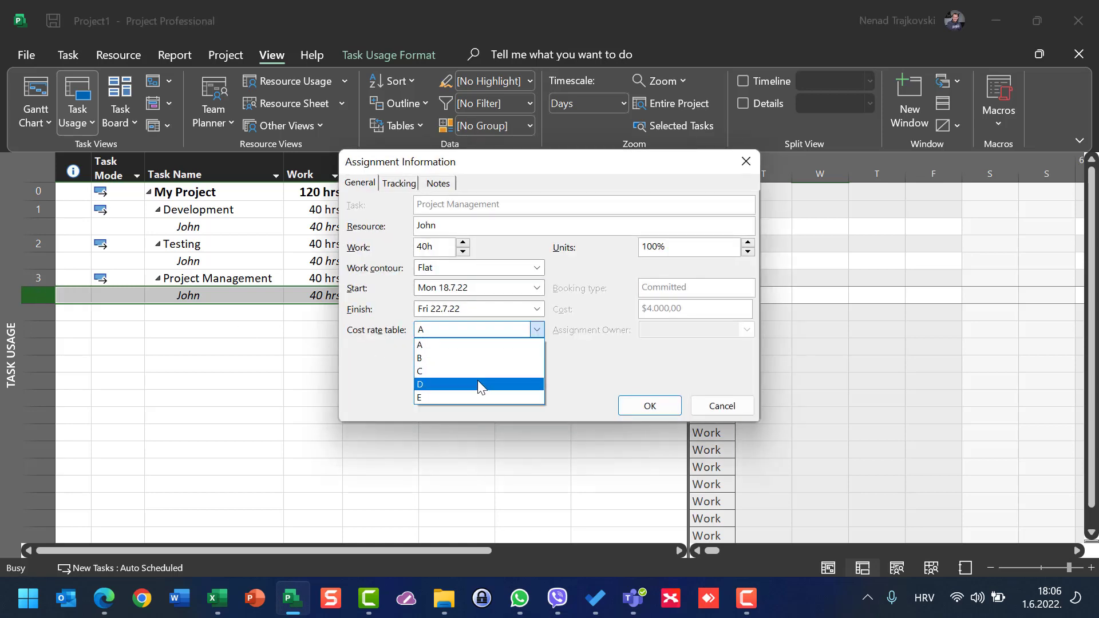
left_click(477, 375)
left_click(643, 406)
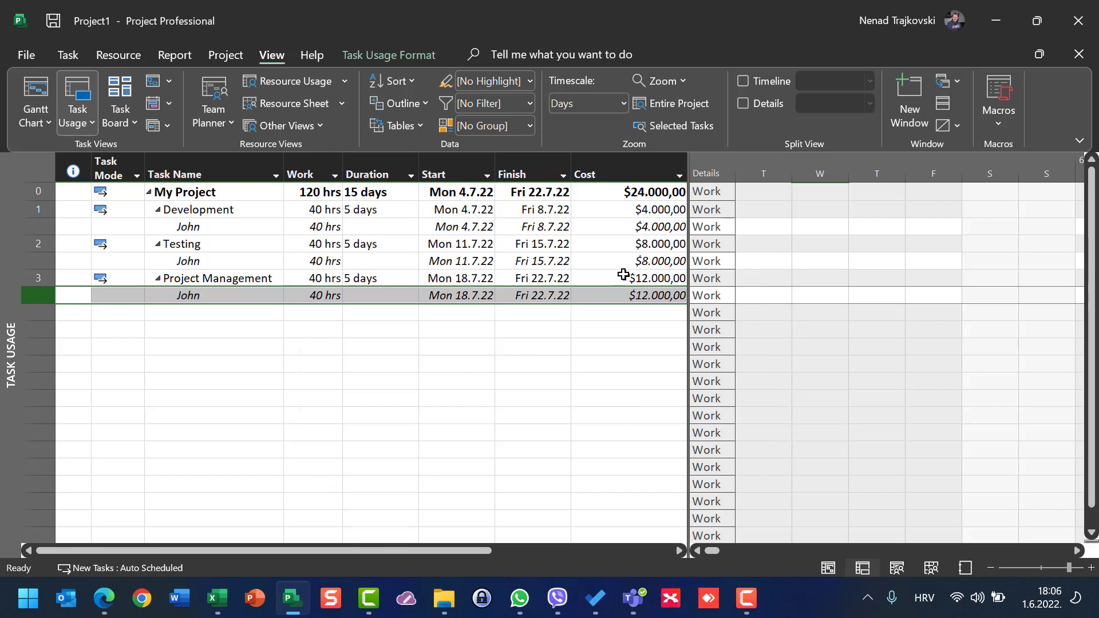